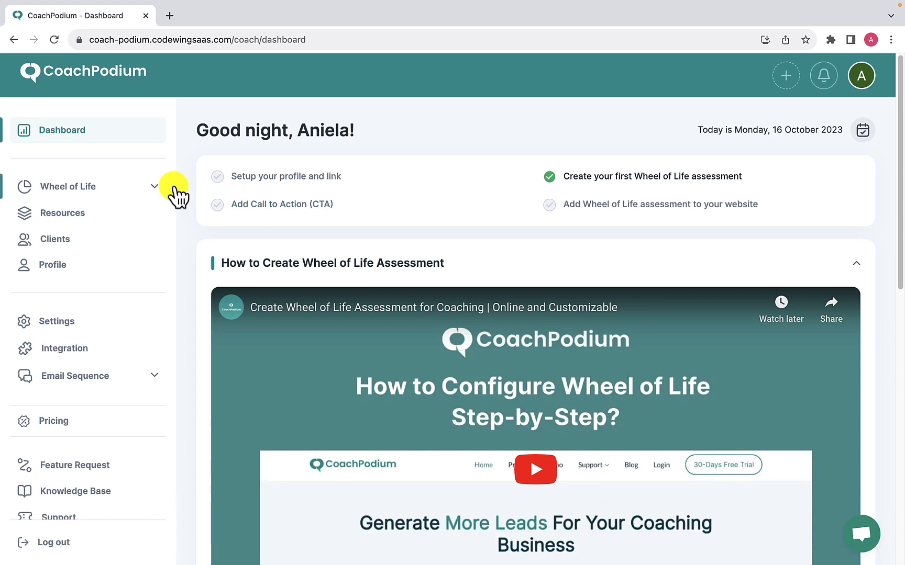
Step: Create a new email sequence named Marketing based on pre-built templates
left_click(153, 378)
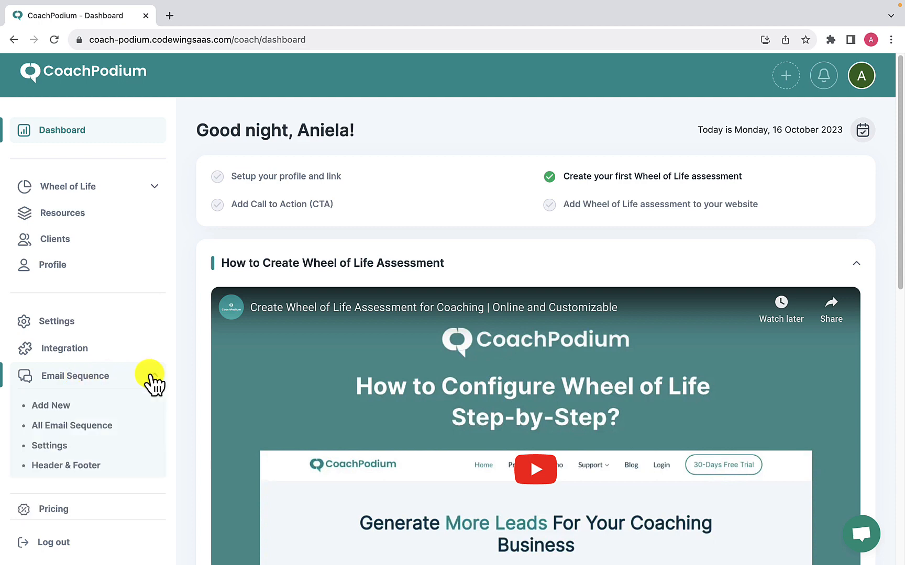
left_click(57, 408)
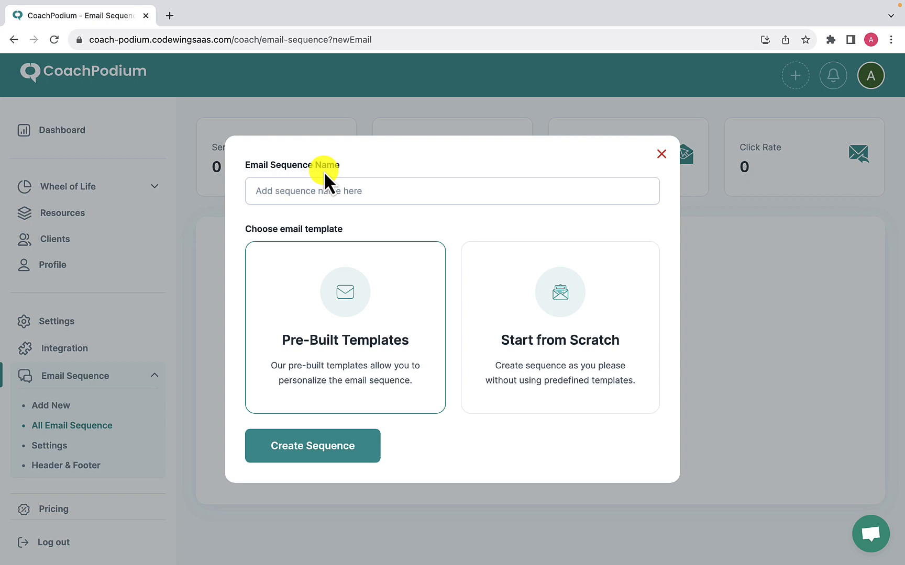
left_click(318, 187)
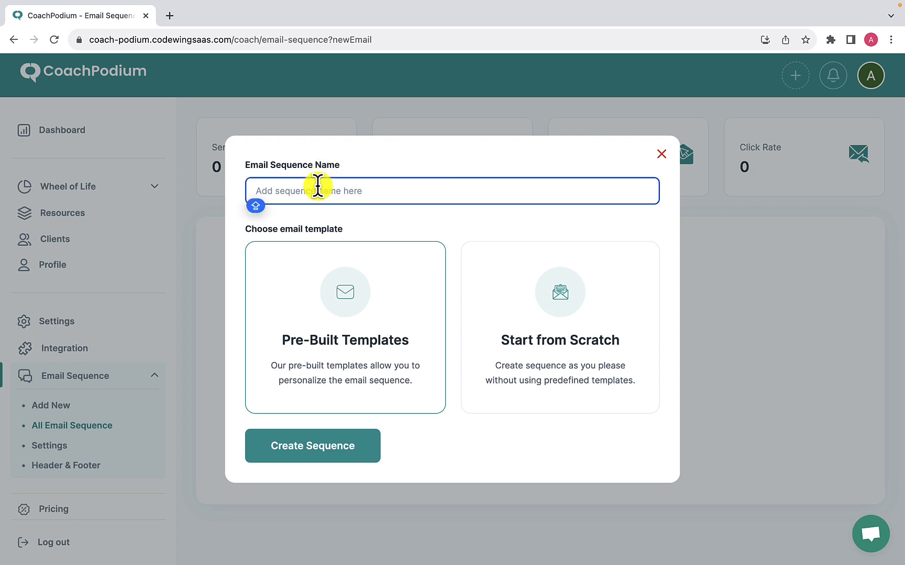
type("Marketing")
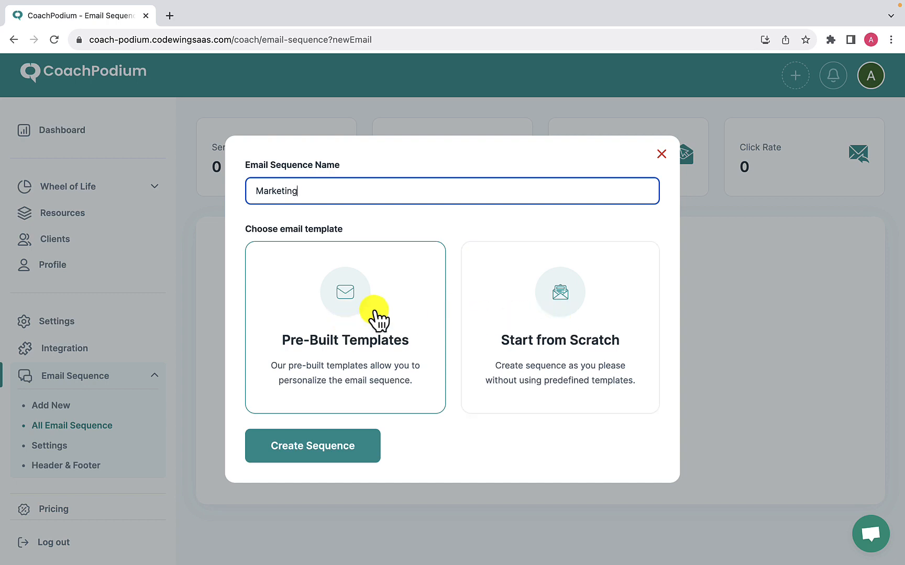
left_click(358, 320)
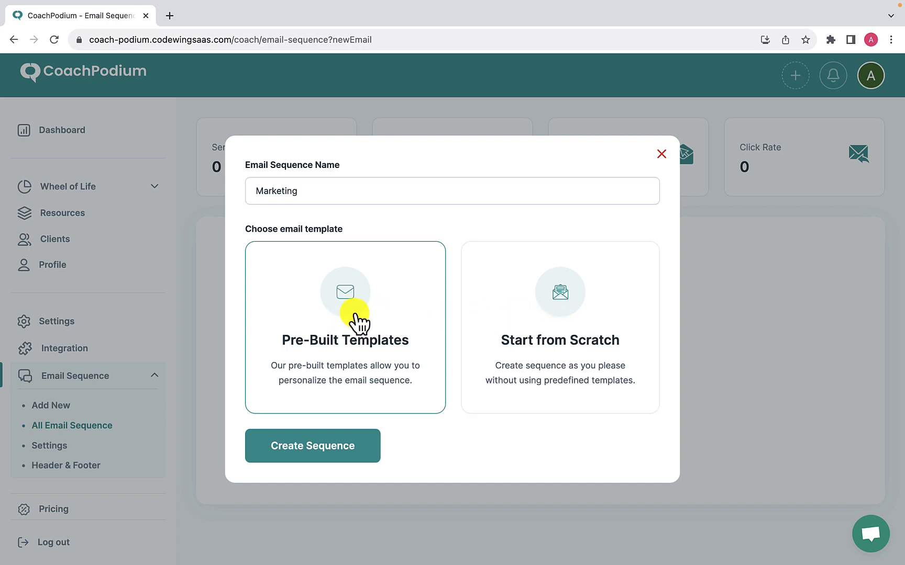
left_click(314, 454)
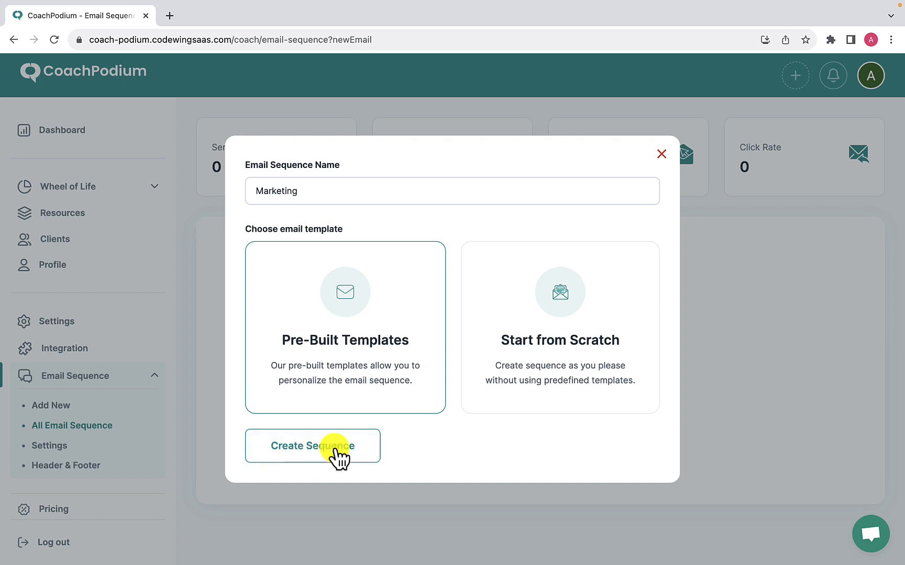
left_click(335, 449)
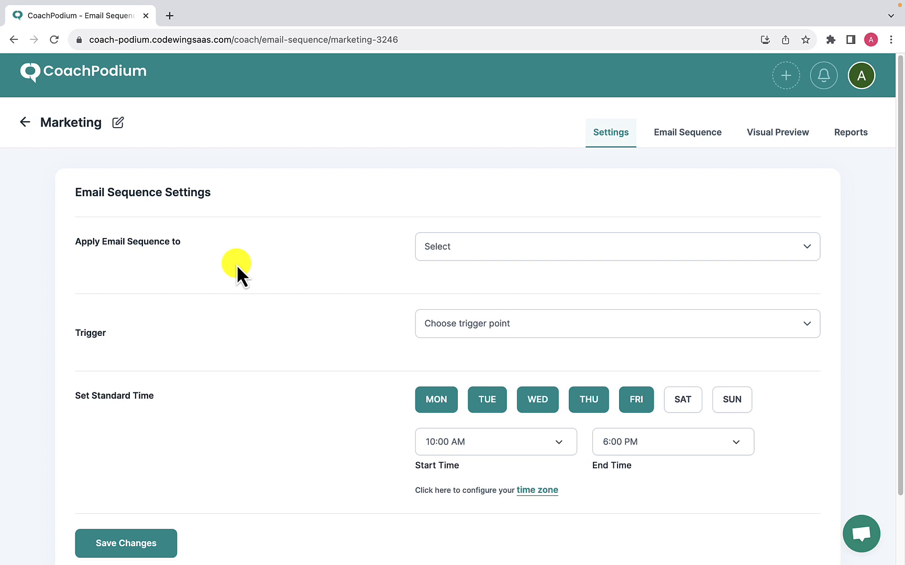
Step: Apply the email sequence to Wheel of Life and set its trigger to When Assessment is taken
left_click(500, 259)
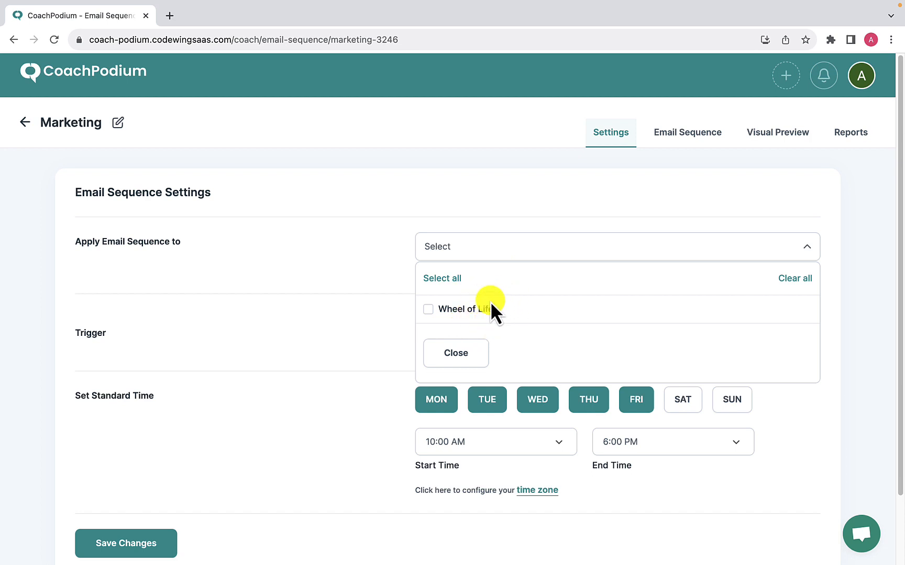
left_click(428, 310)
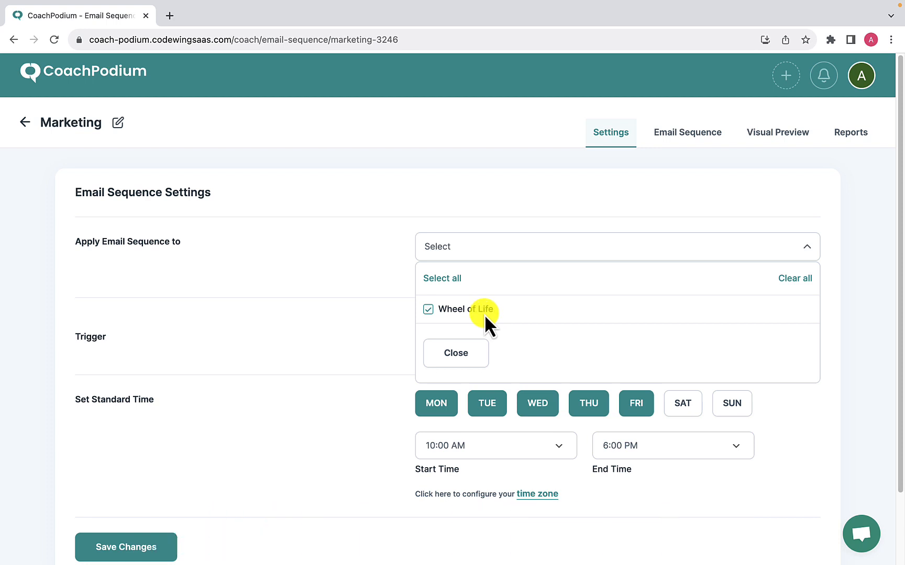
scroll(487, 317, "down", 1)
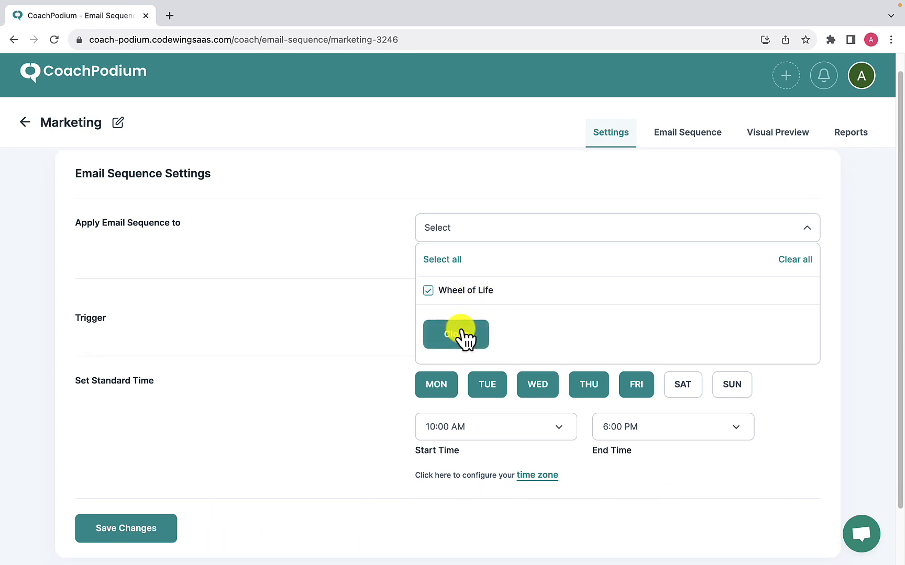
left_click(459, 335)
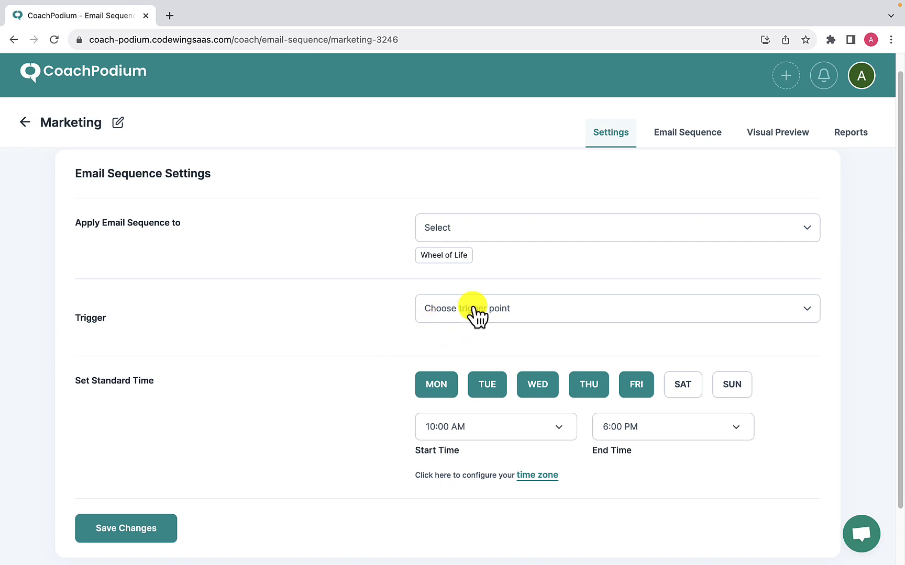
left_click(522, 315)
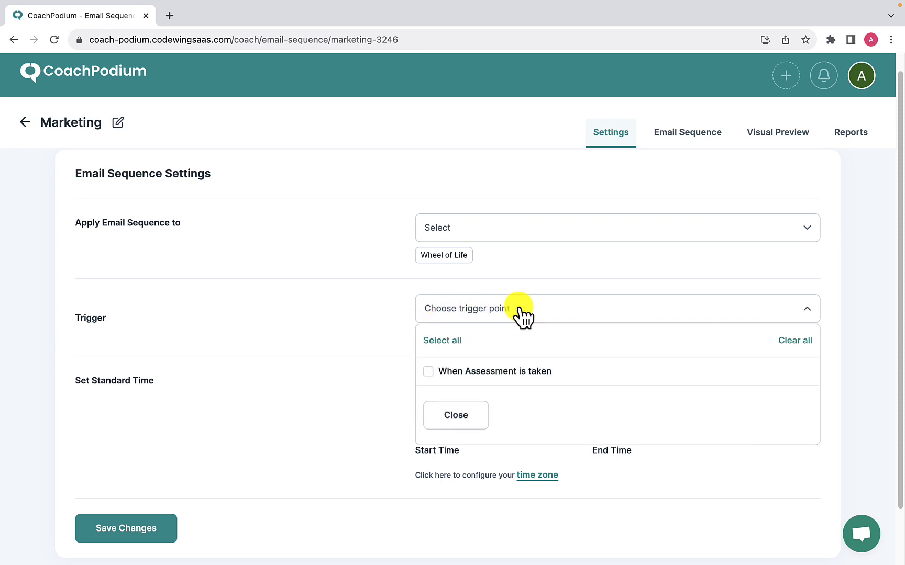
left_click(429, 371)
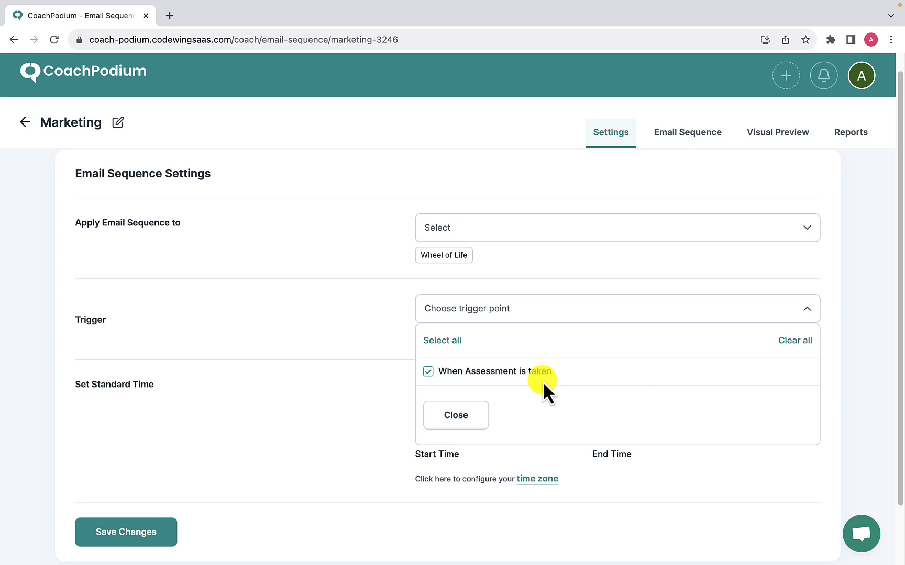
left_click(460, 419)
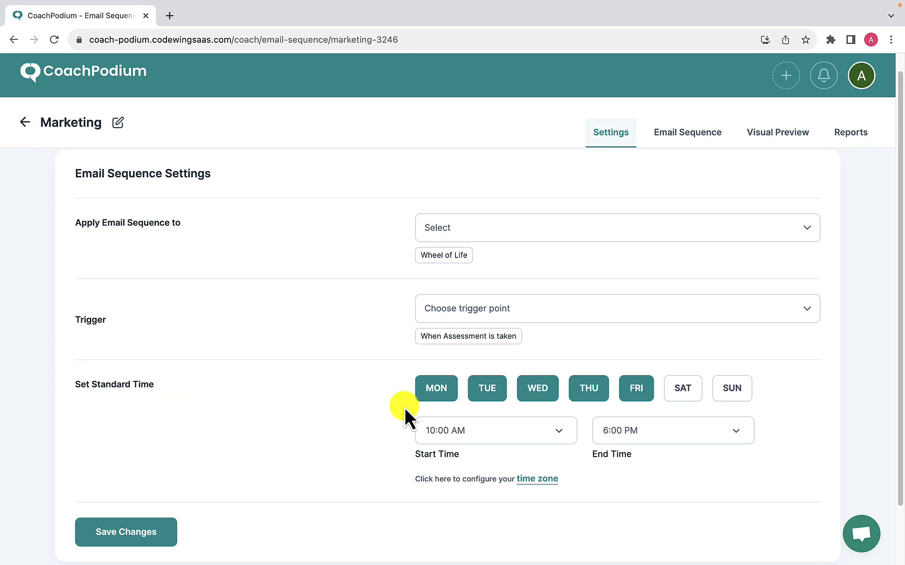
left_click(744, 395)
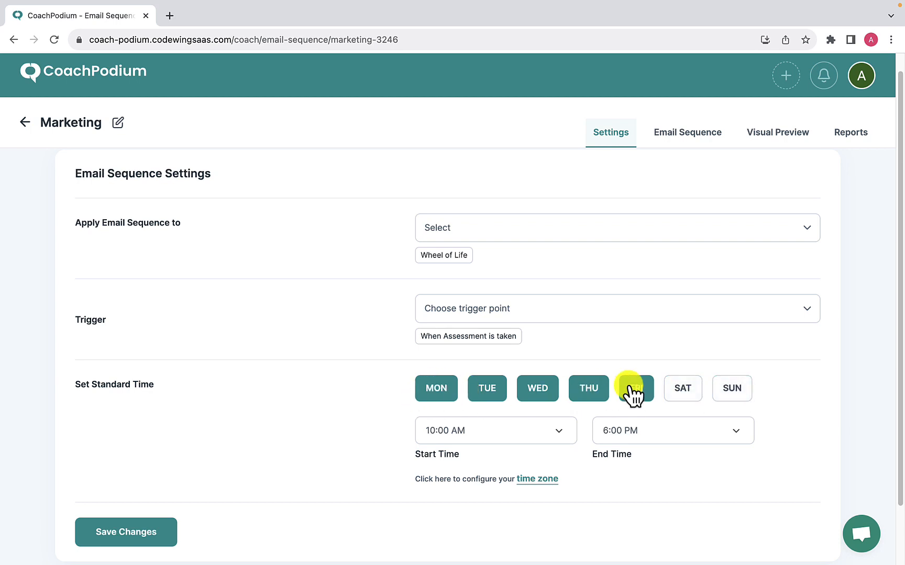
left_click(683, 395)
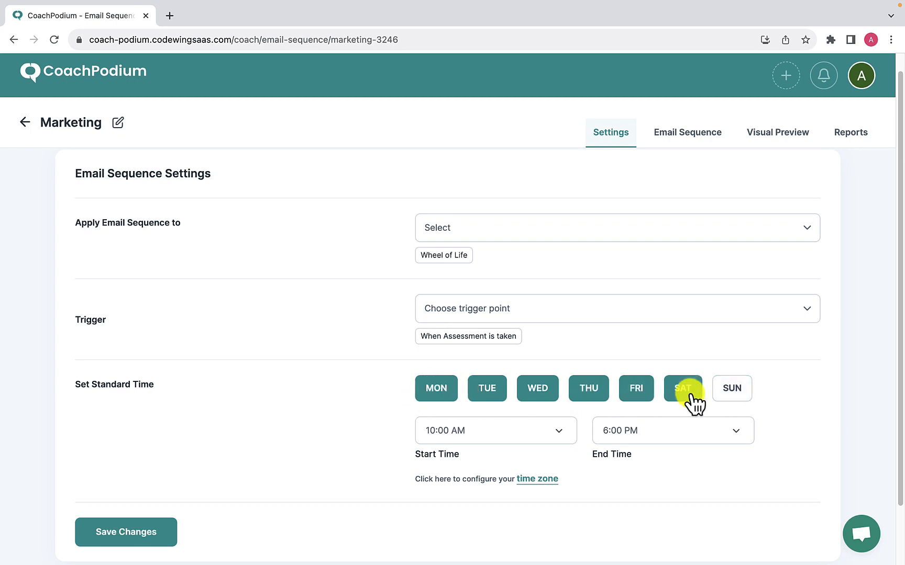
left_click(733, 396)
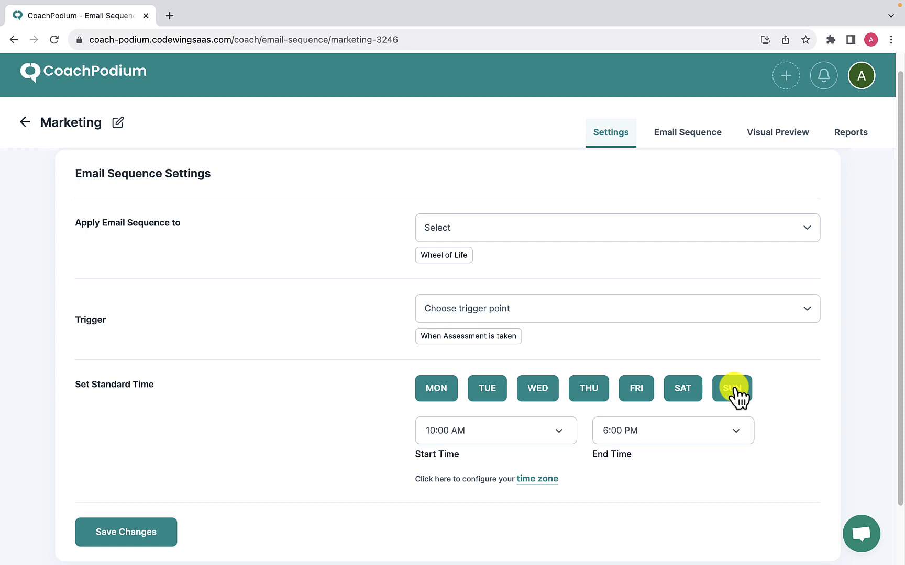
left_click(735, 392)
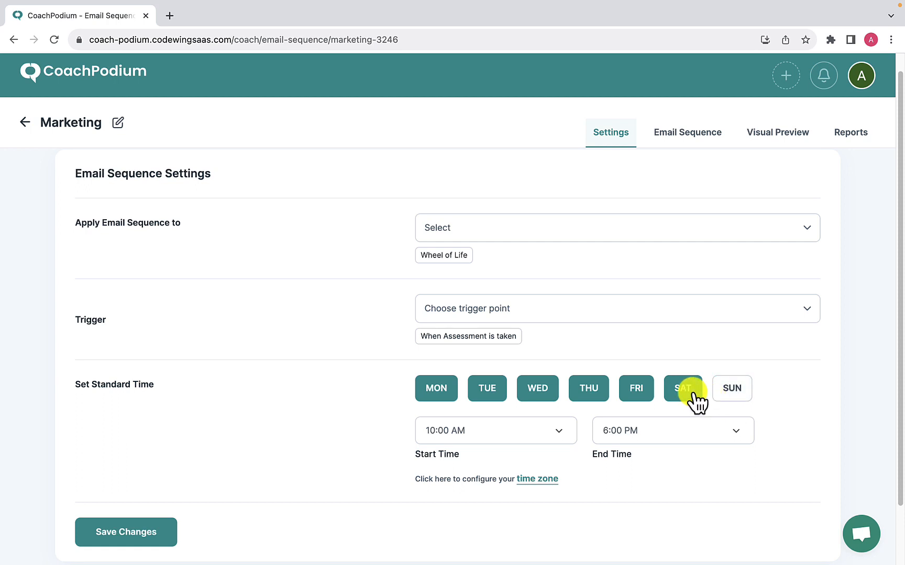
left_click(697, 399)
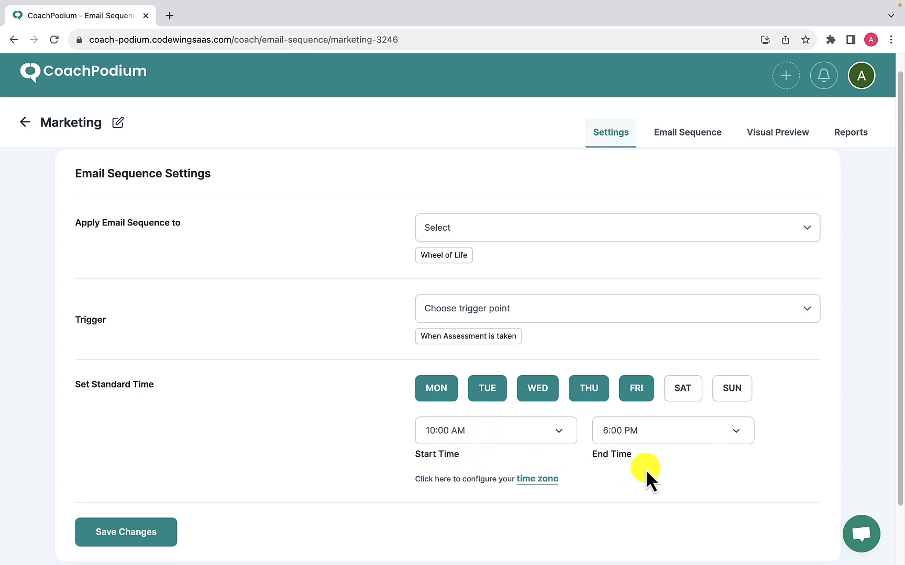
Step: Look through the available start and end times for the sequence's standard sending hours
left_click(530, 437)
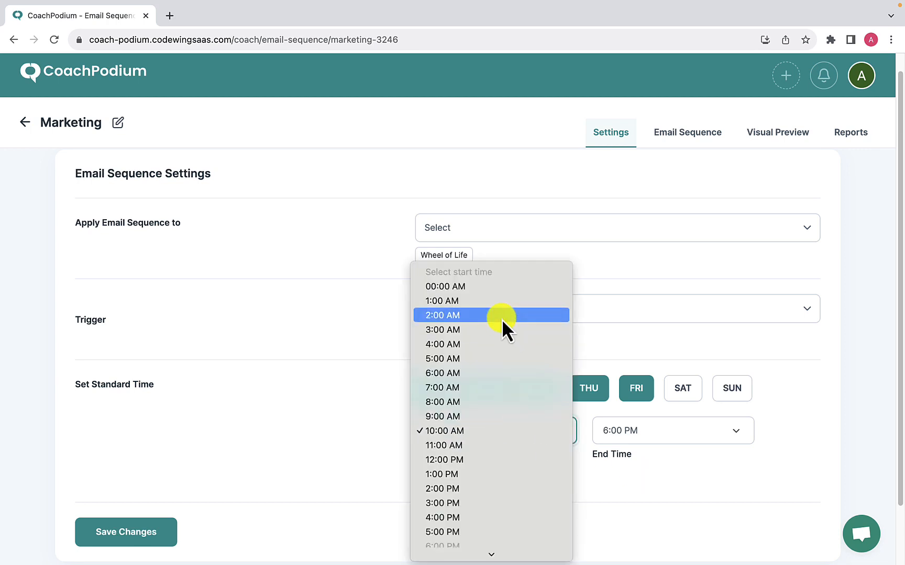
left_click(596, 349)
left_click(643, 440)
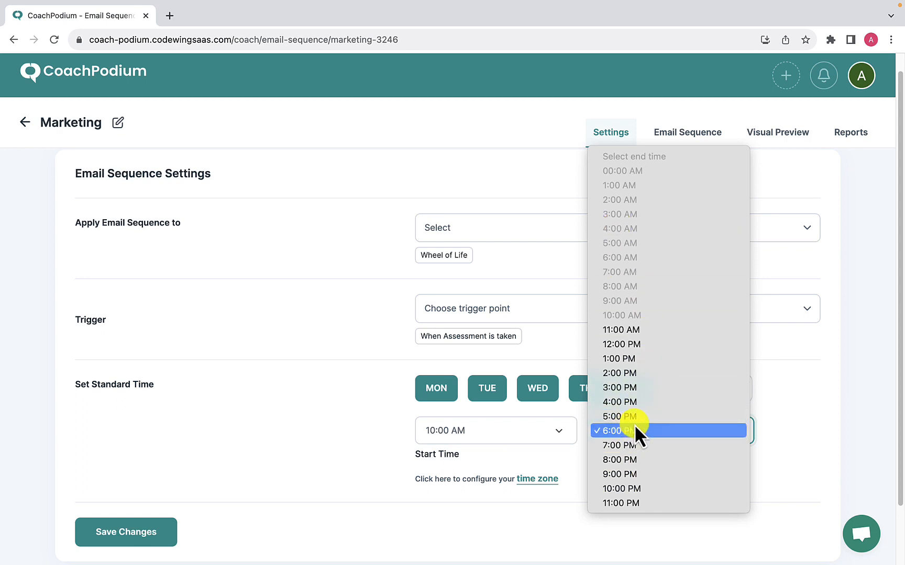
left_click(712, 428)
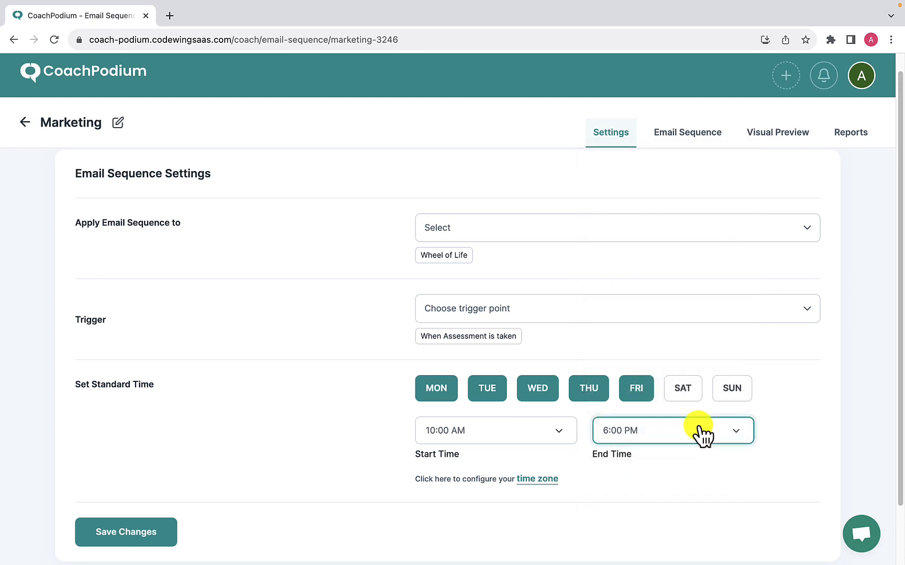
left_click(598, 482)
Step: Set the account's time zone to Asia/Kathmandu (UTC+05:45), update the profile and return to the Marketing sequence settings
scroll(515, 451, "down", 1)
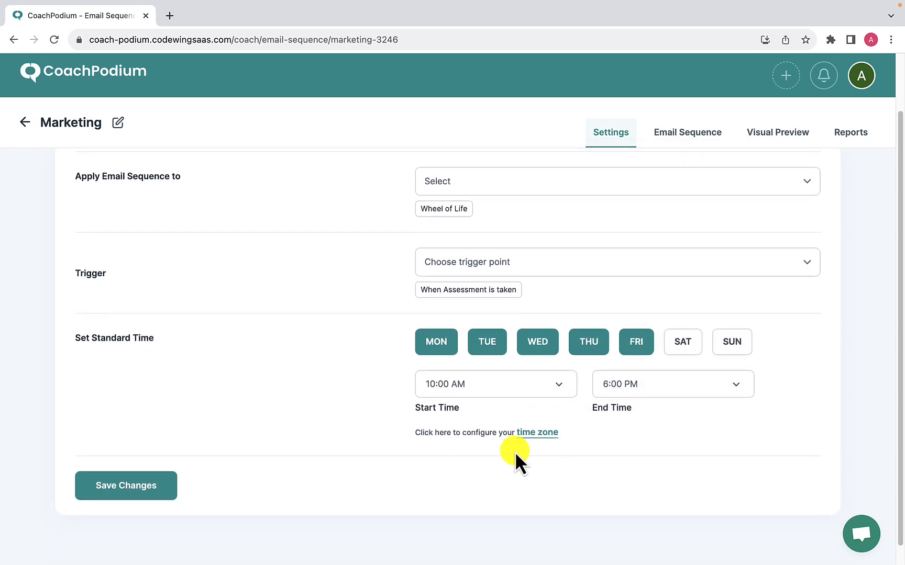
left_click(547, 432)
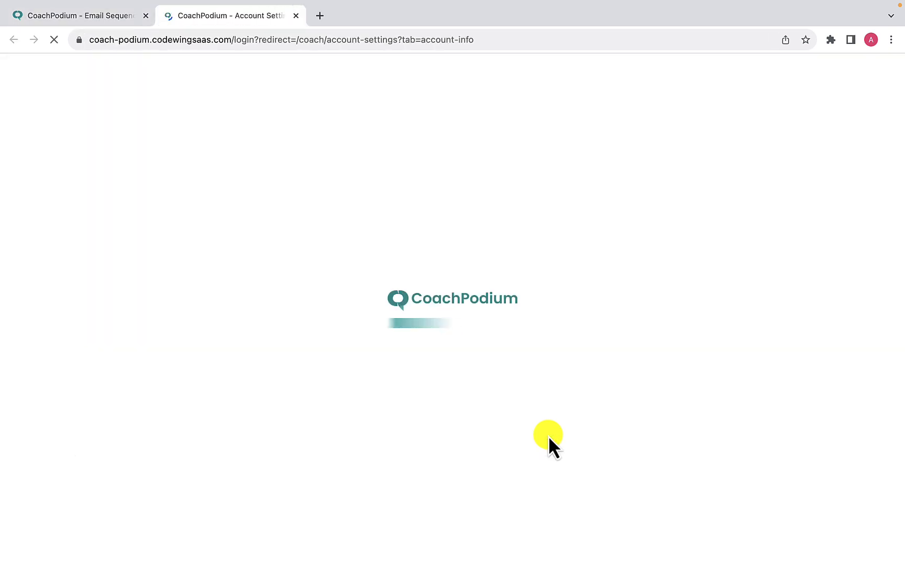
scroll(549, 444, "down", 3)
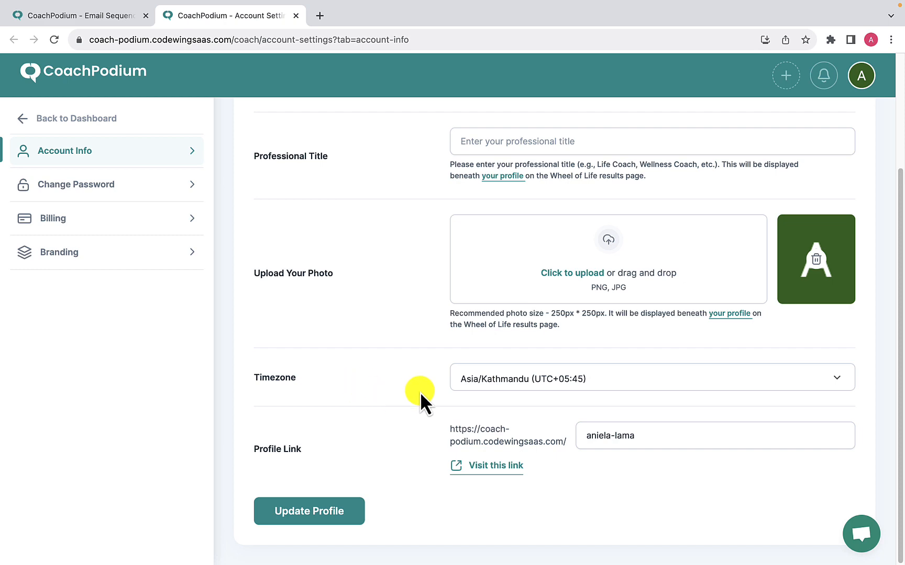
left_click(522, 386)
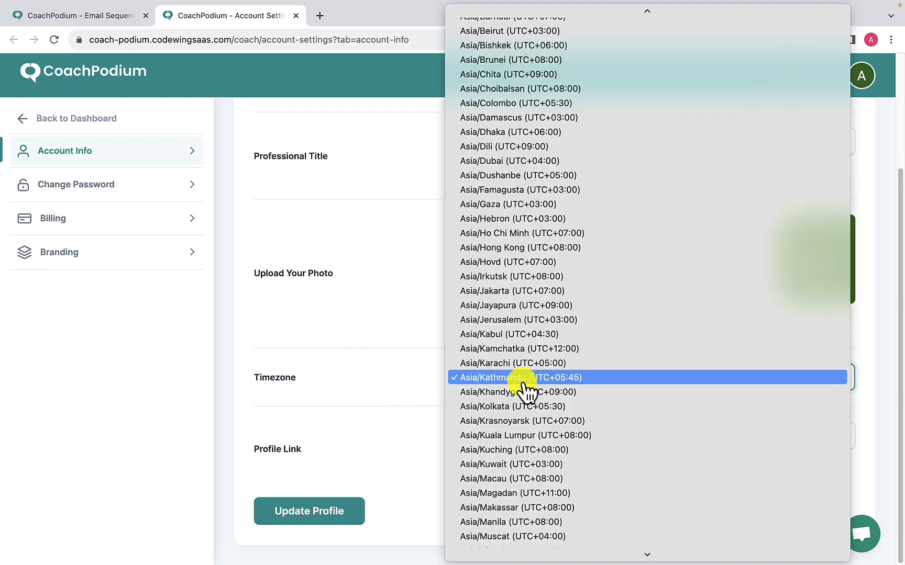
scroll(528, 398, "down", 5)
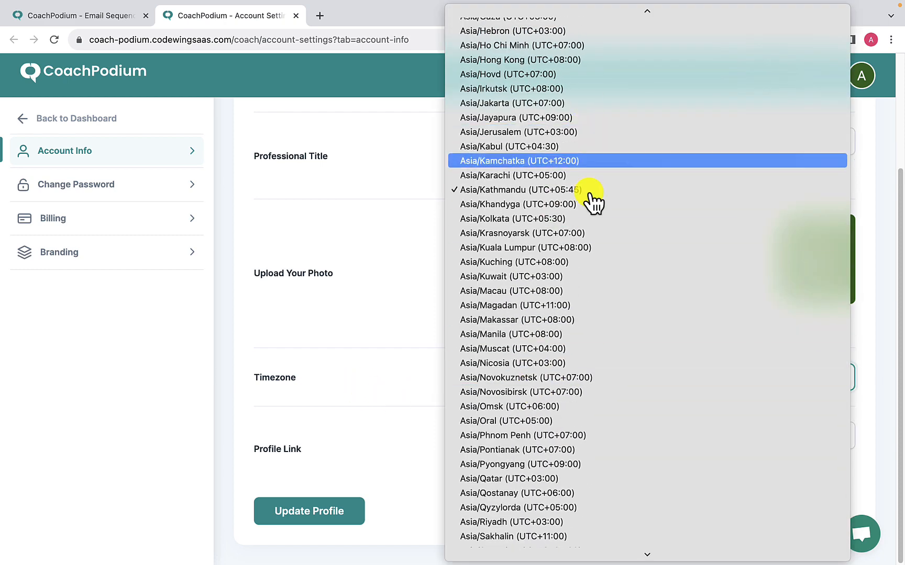
scroll(606, 437, "up", 1)
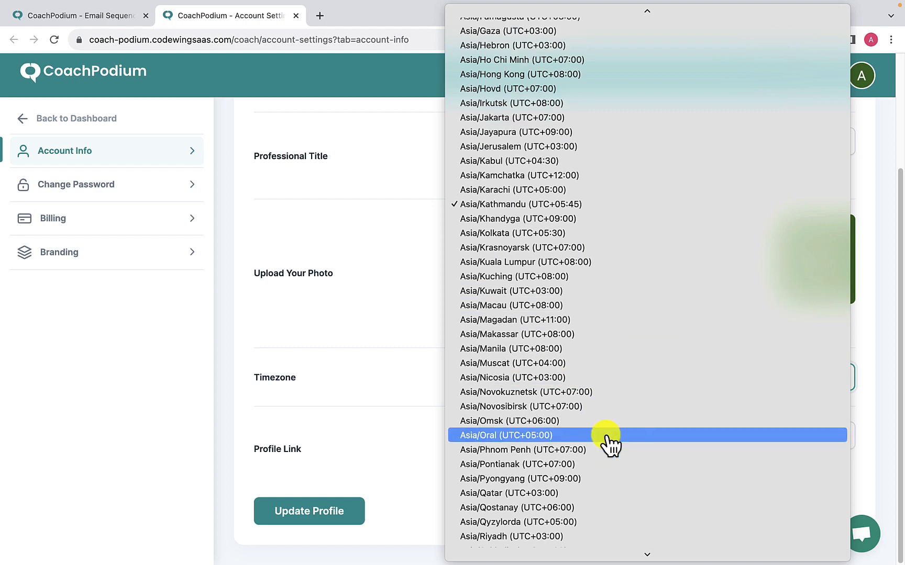
left_click(526, 205)
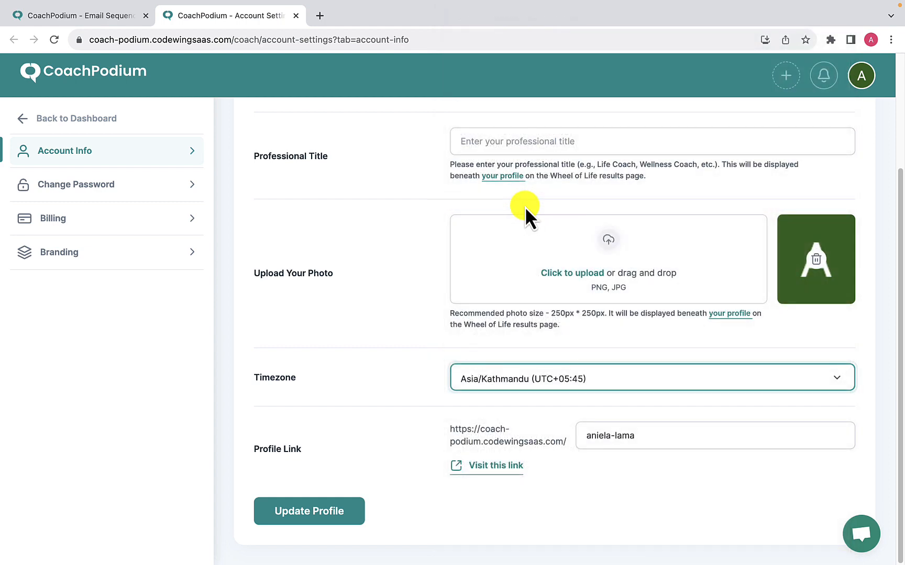
left_click(310, 514)
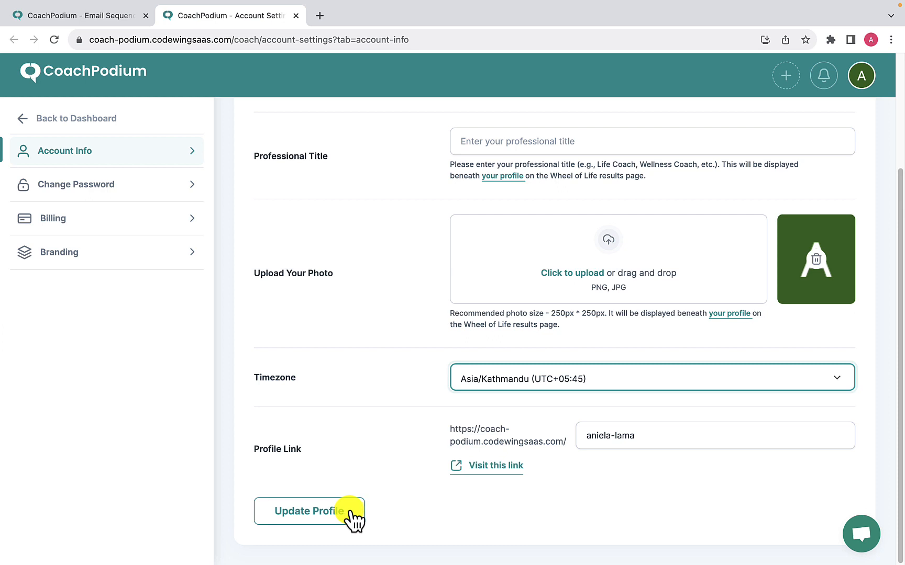
left_click(351, 517)
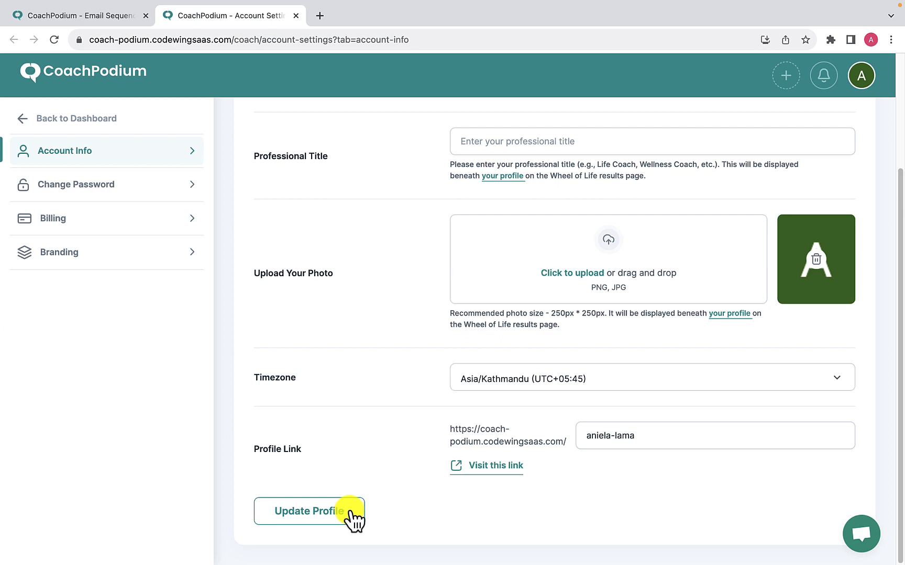
left_click(293, 16)
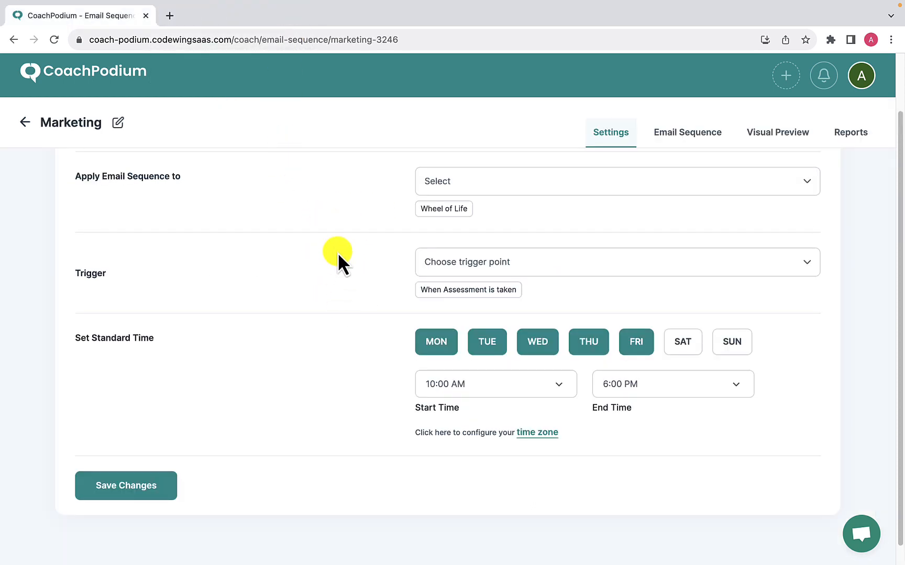
Step: Save the Marketing sequence settings and open the sequence's emails for editing
left_click(152, 492)
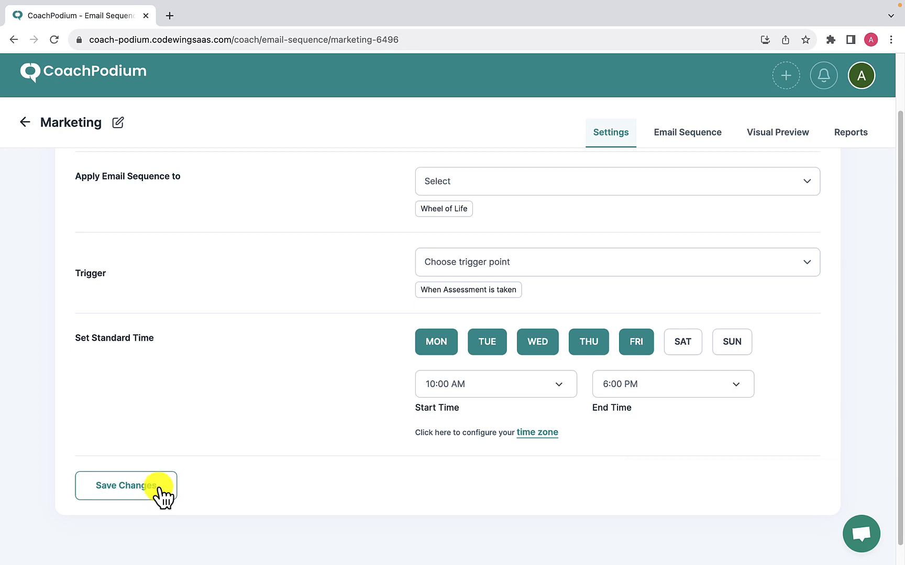
left_click(718, 137)
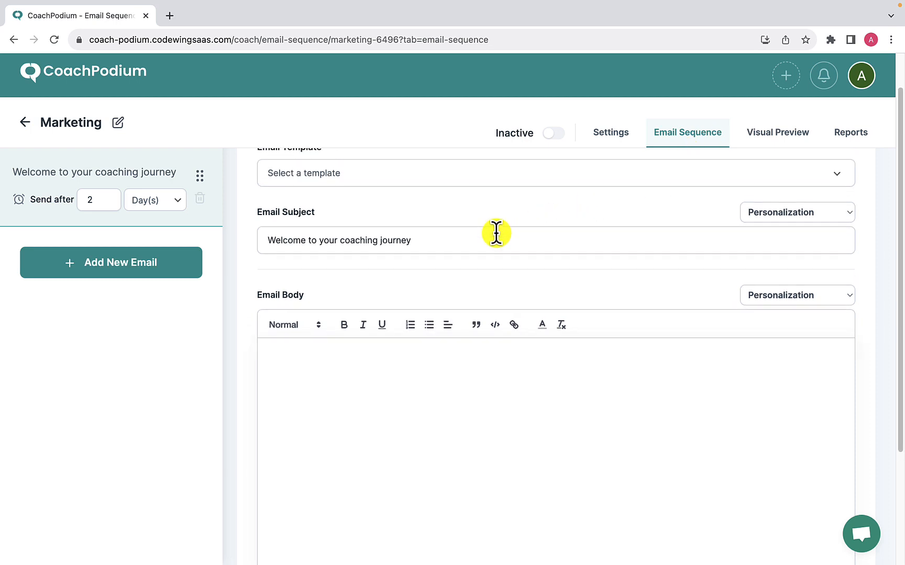
scroll(496, 233, "up", 2)
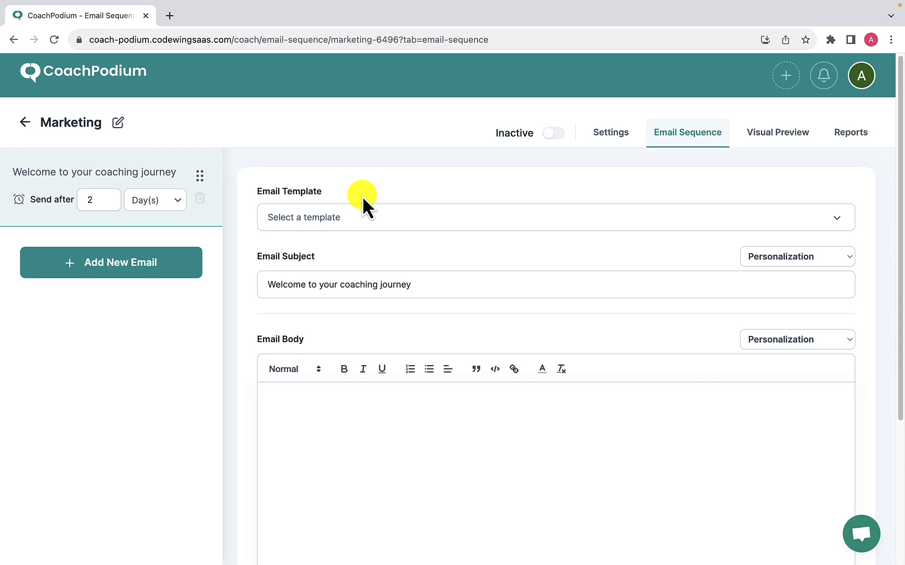
Step: Apply the Thank you & discovery call invitation template to the welcome email and read through its subject and body
left_click(365, 228)
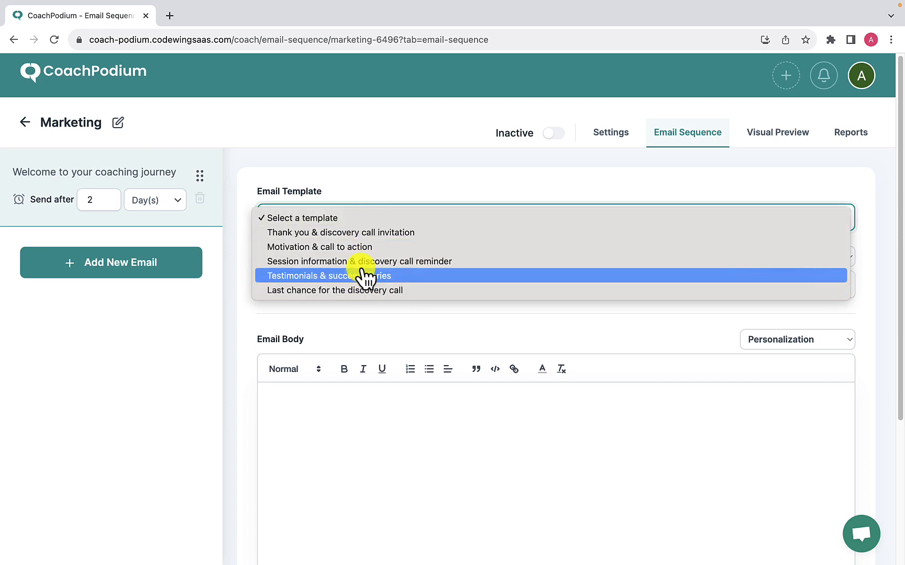
left_click(351, 234)
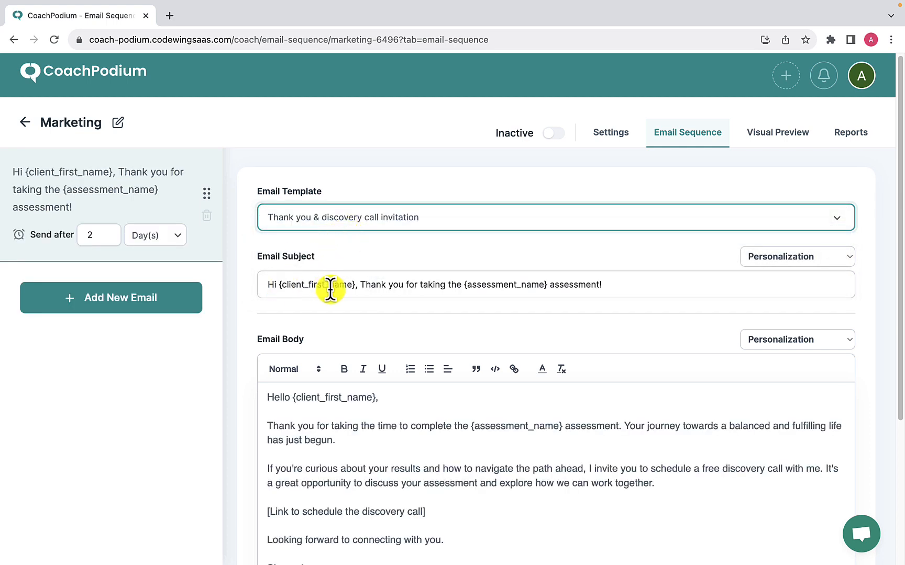
scroll(354, 366, "down", 2)
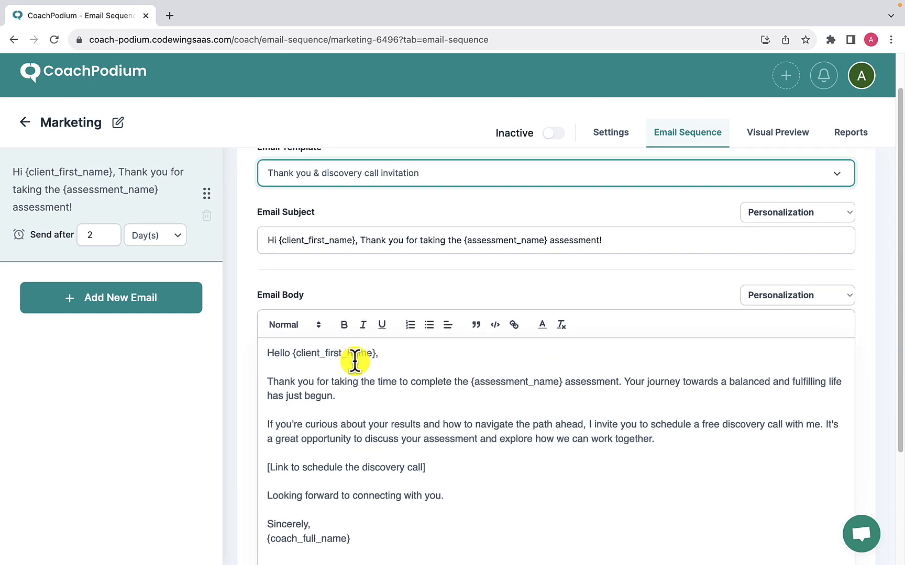
scroll(355, 361, "down", 2)
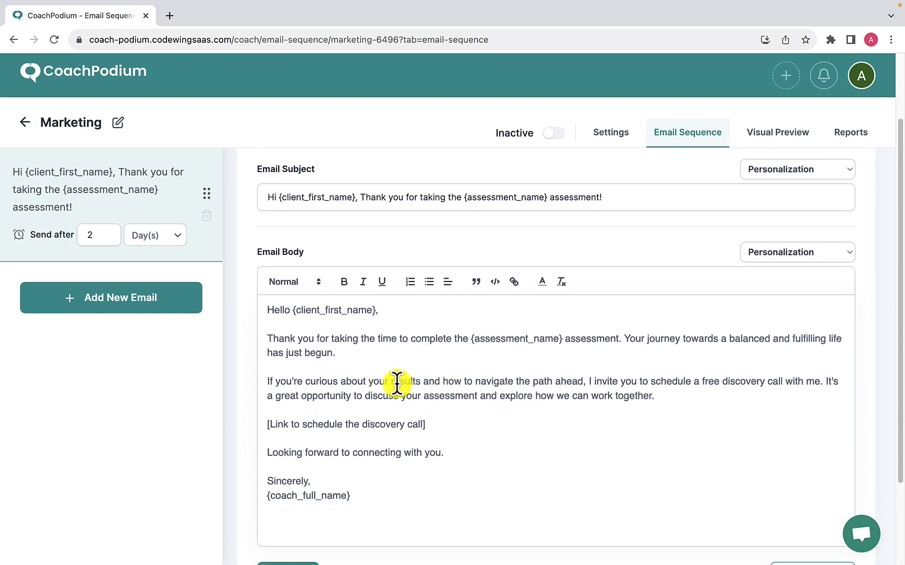
scroll(397, 385, "down", 1)
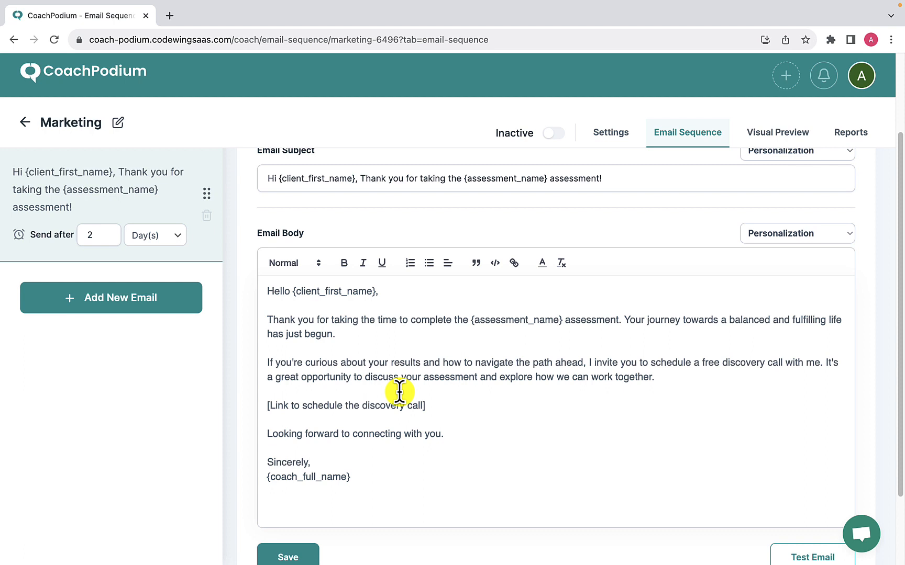
scroll(400, 391, "down", 2)
scroll(400, 391, "up", 4)
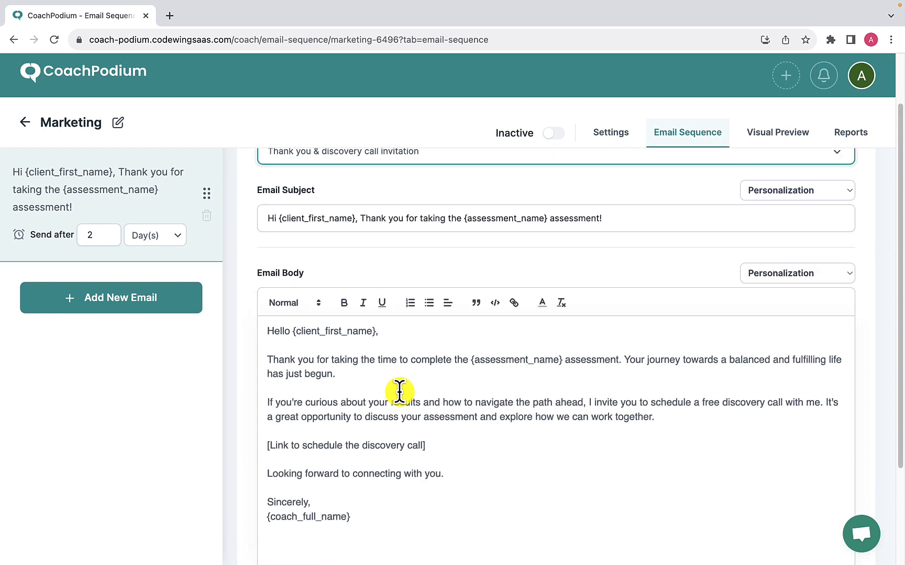
scroll(399, 391, "up", 2)
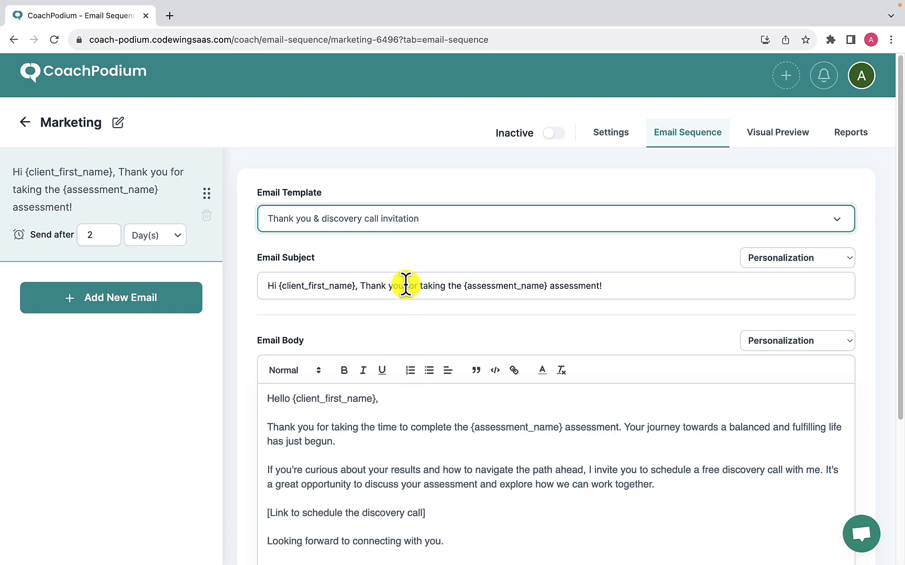
Step: Clear the email's template and insert the {coach_full_name} placeholder in the subject and {client_full_name} in the body
left_click(356, 231)
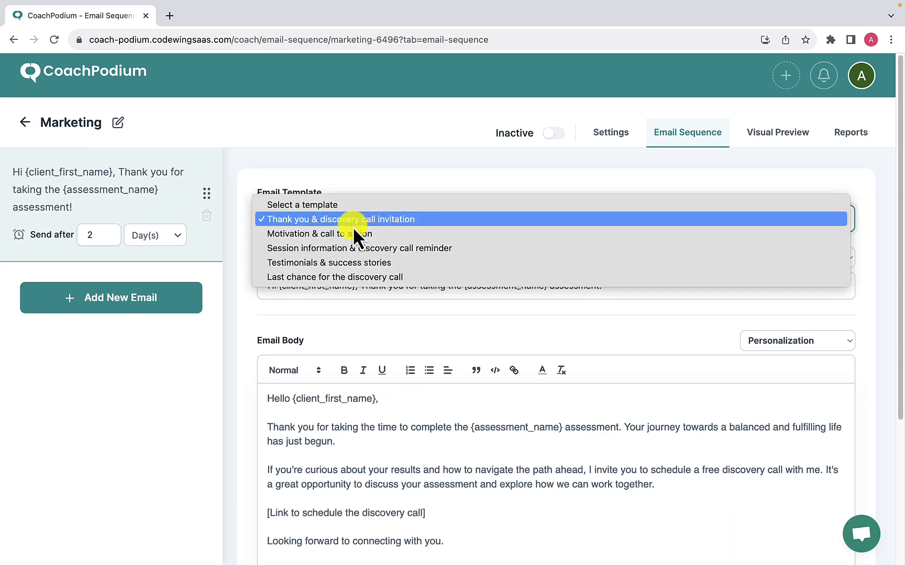
left_click(321, 209)
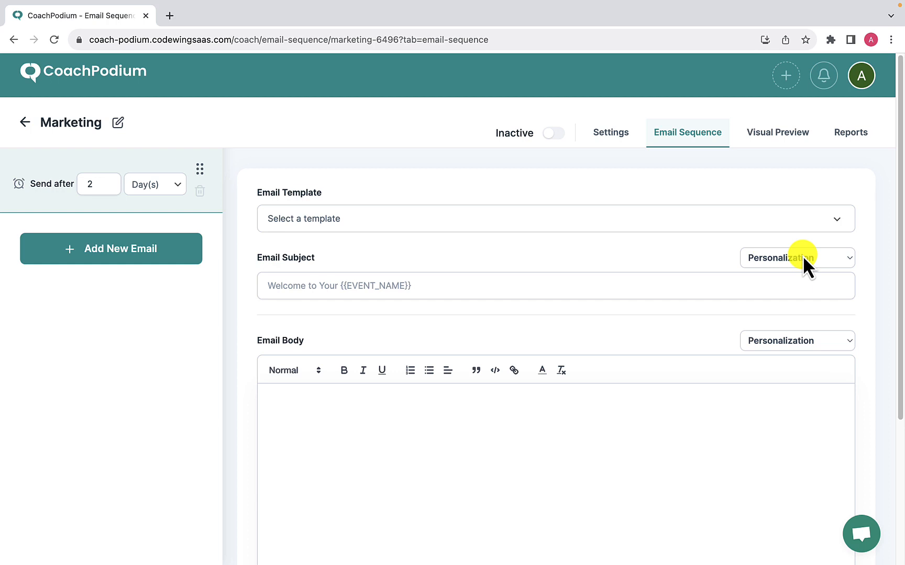
left_click(848, 257)
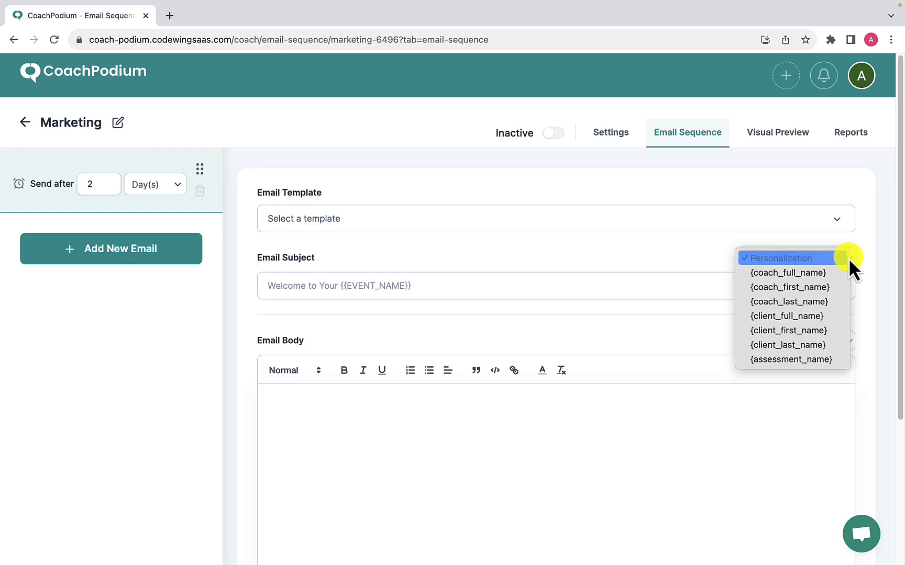
left_click(817, 273)
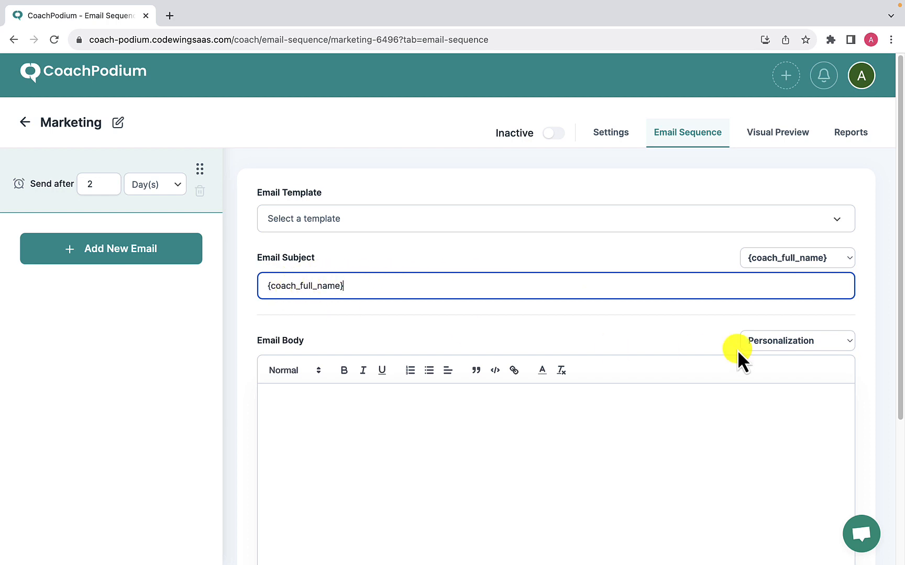
left_click(821, 343)
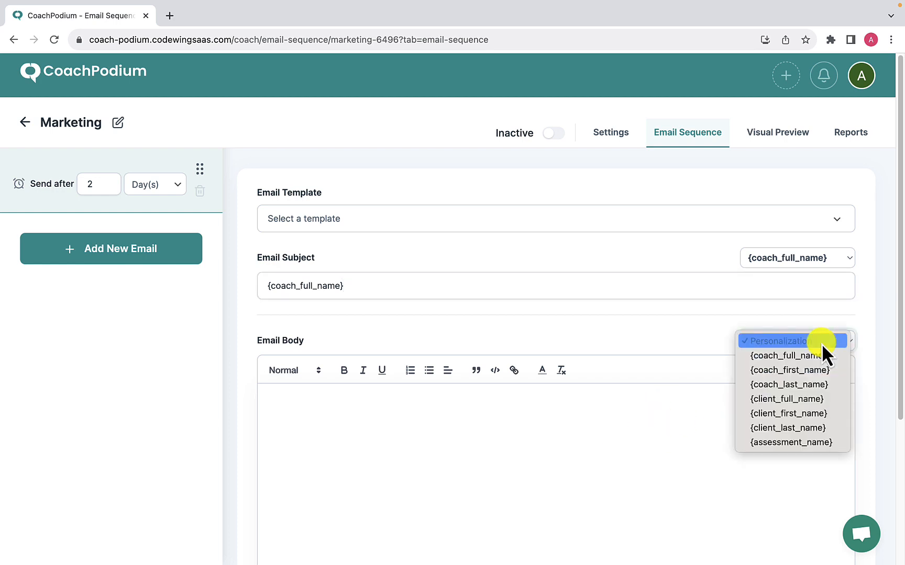
left_click(793, 399)
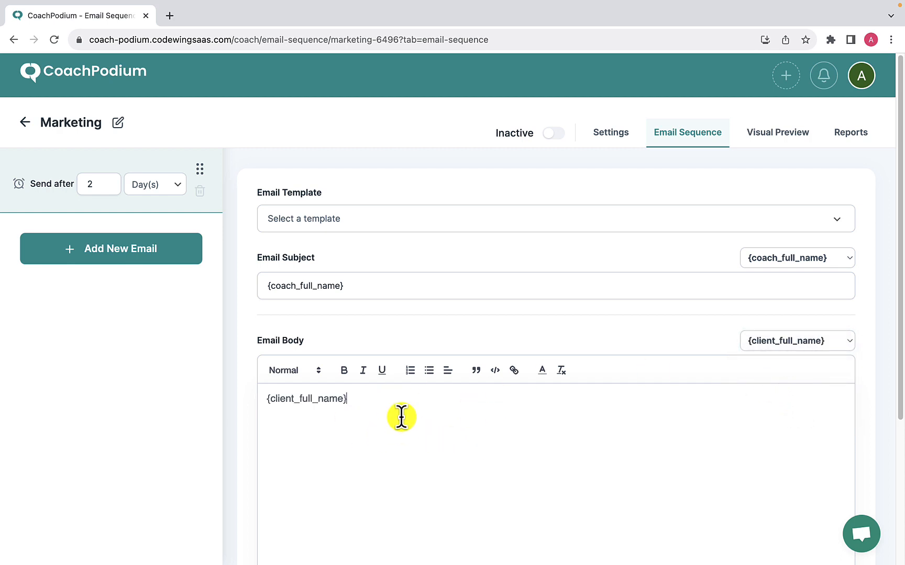
left_click(787, 345)
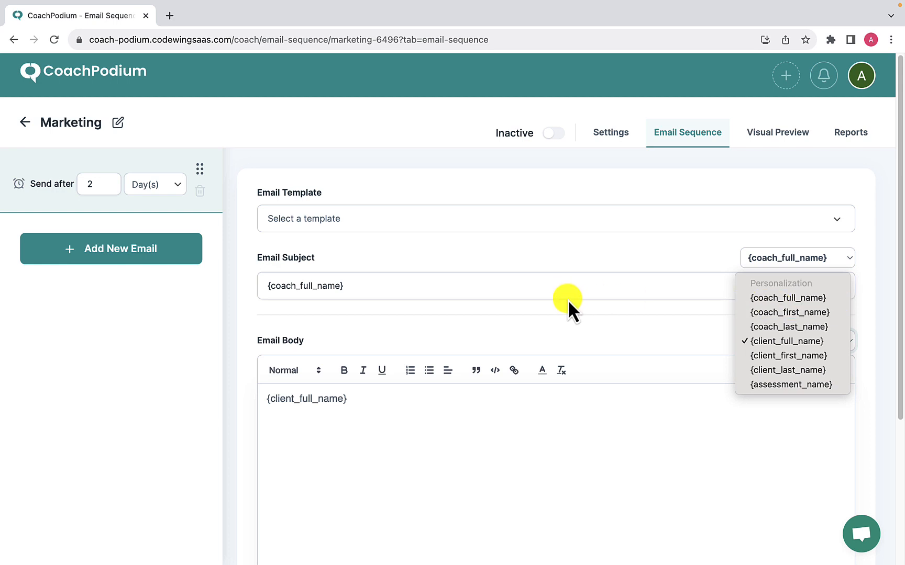
left_click(343, 218)
Step: Fill the email from the Thank you & discovery call invitation template and review the personalization options for its subject and body
left_click(343, 219)
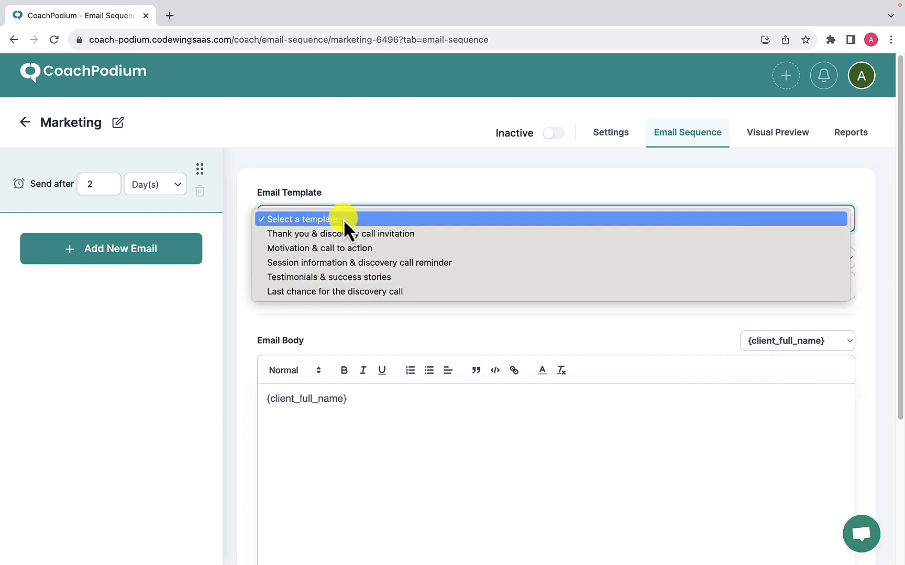
left_click(379, 238)
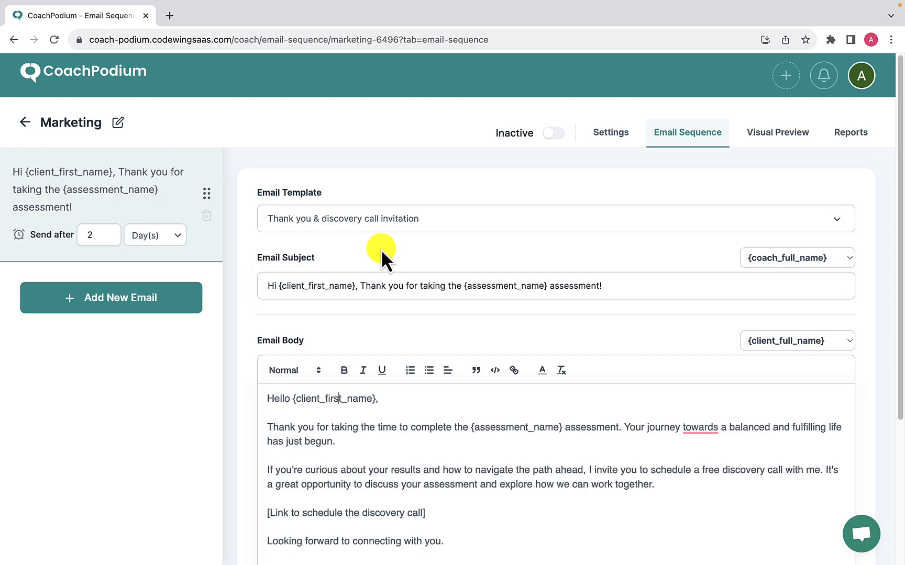
left_click(766, 257)
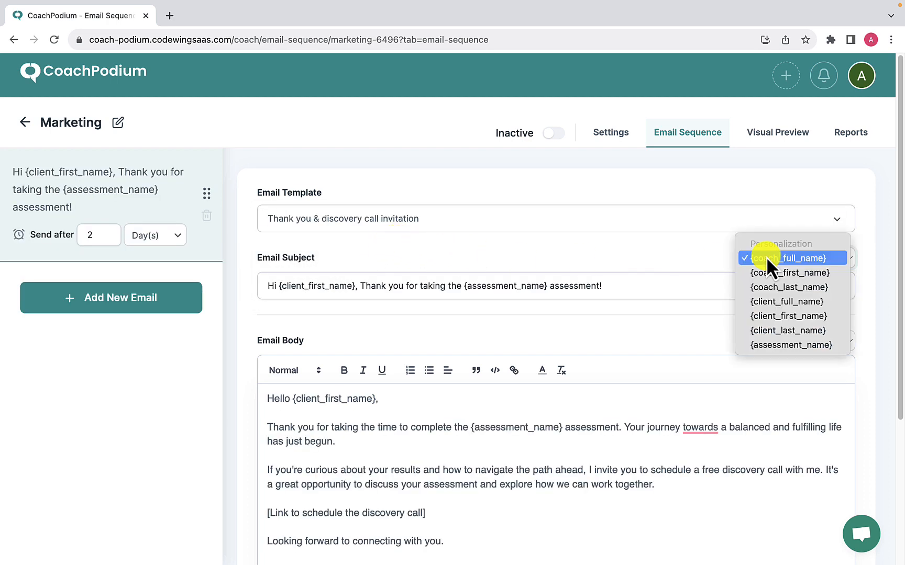
left_click(768, 260)
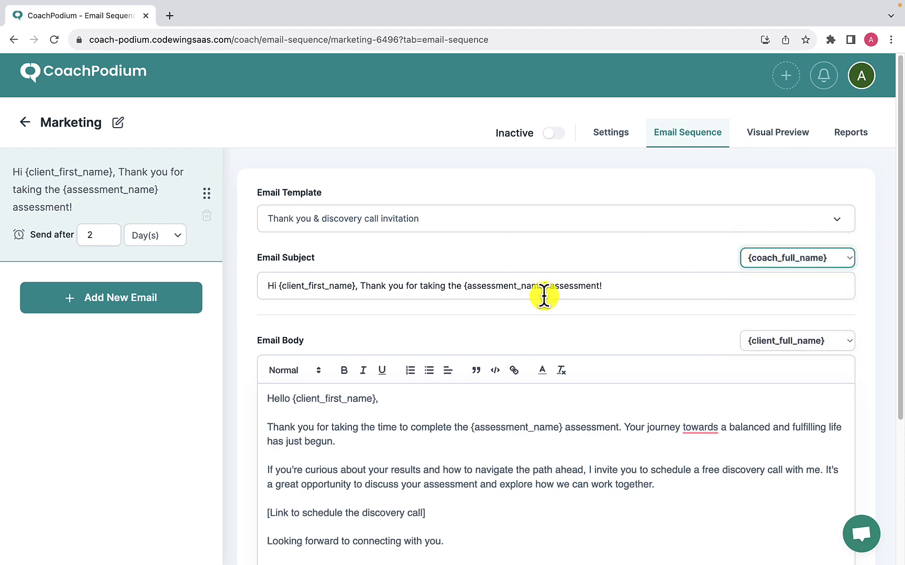
left_click(812, 341)
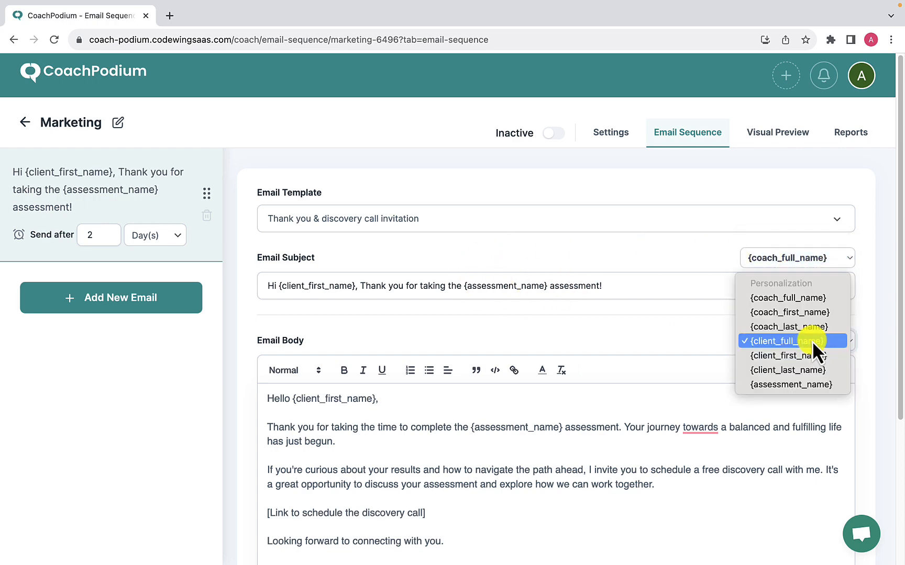
left_click(812, 341)
scroll(668, 329, "down", 3)
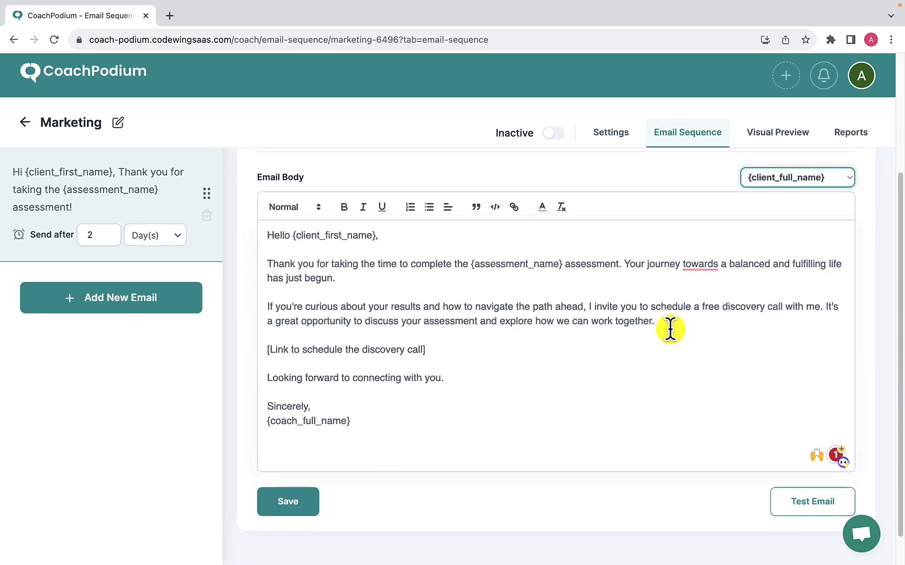
scroll(670, 329, "up", 2)
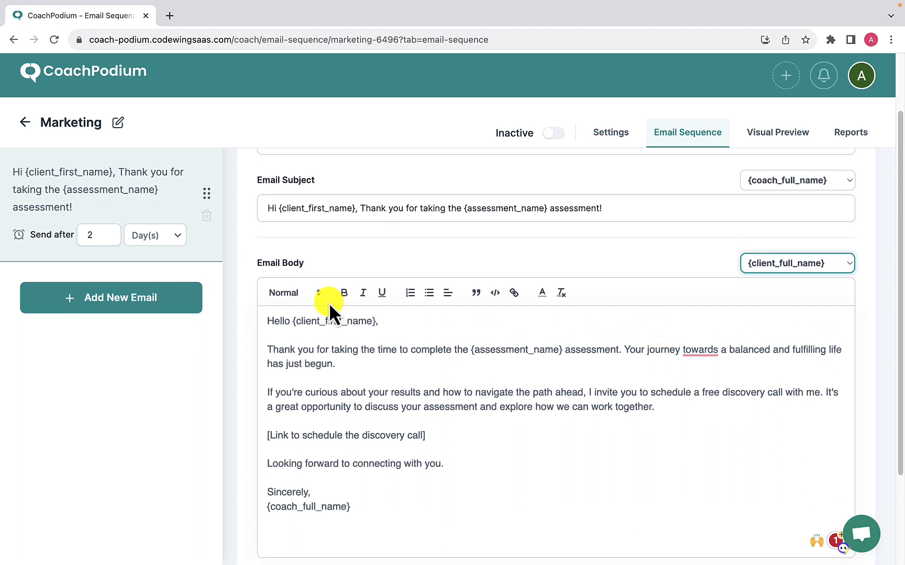
Step: Add a second email to the sequence and fill it from the Testimonials & success stories template
left_click(125, 310)
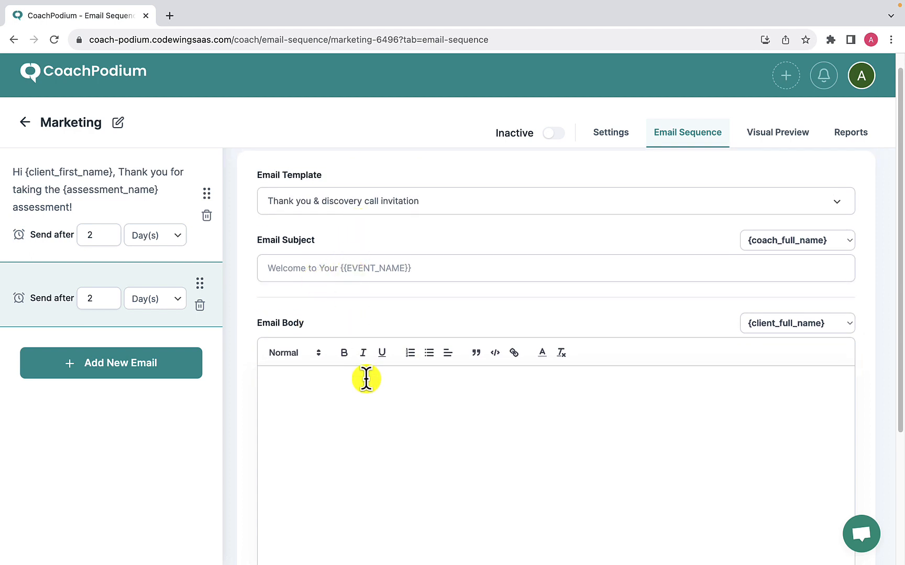
scroll(369, 377, "down", 2)
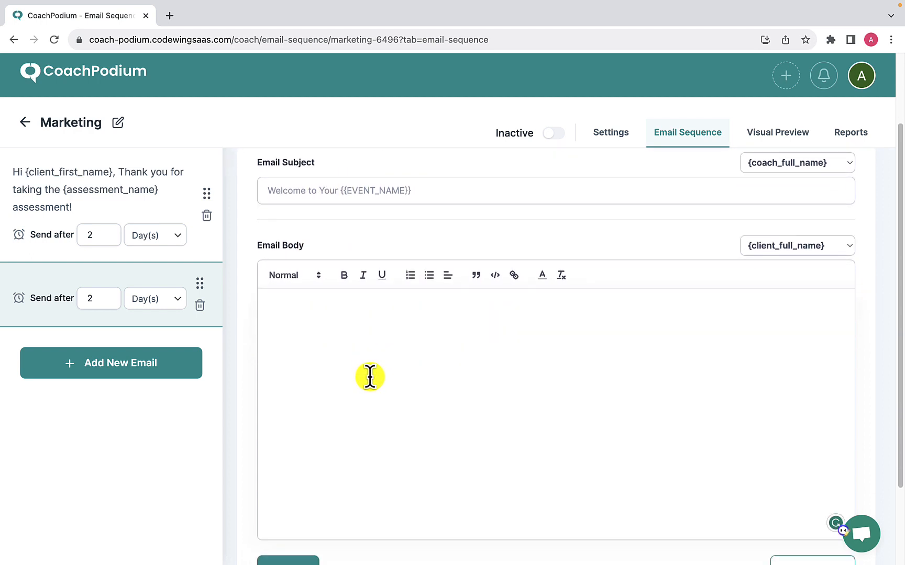
scroll(371, 377, "up", 1)
scroll(370, 377, "up", 2)
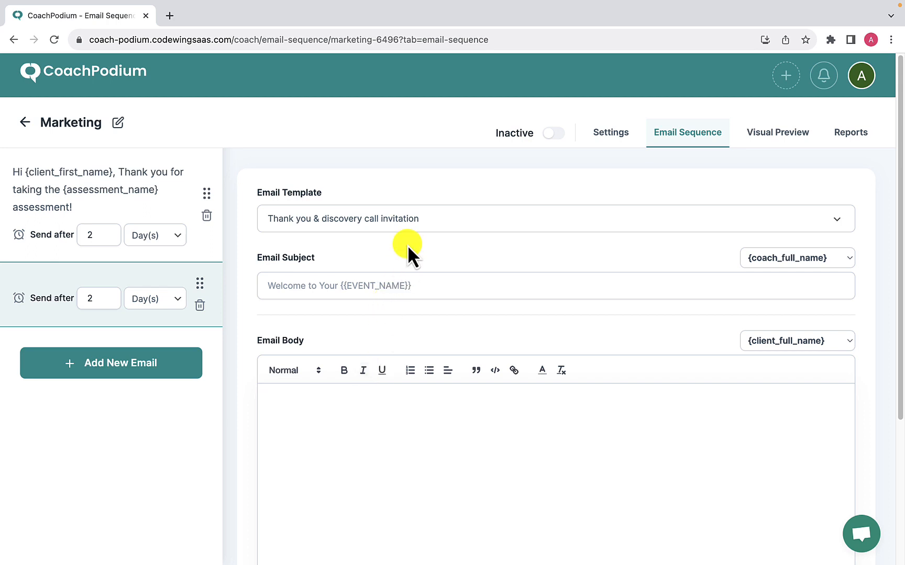
left_click(410, 226)
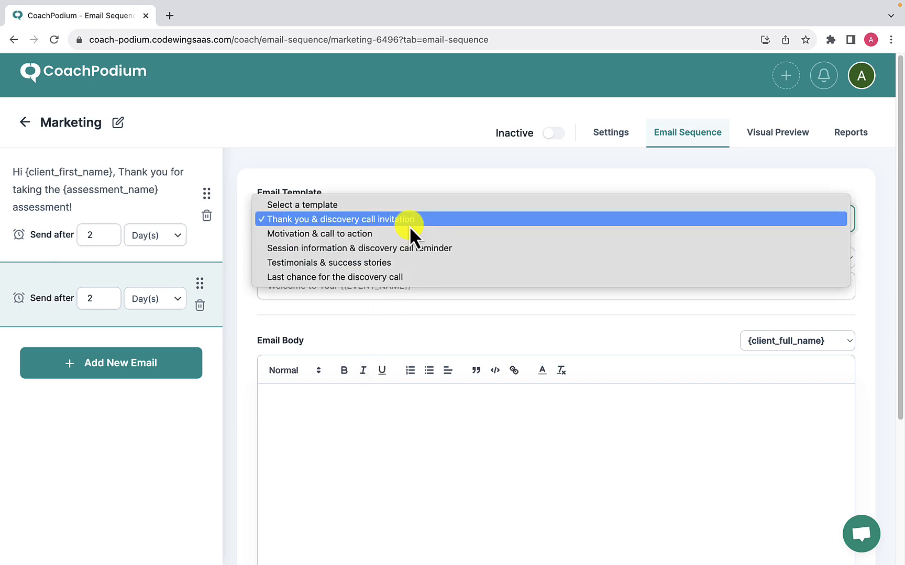
left_click(391, 261)
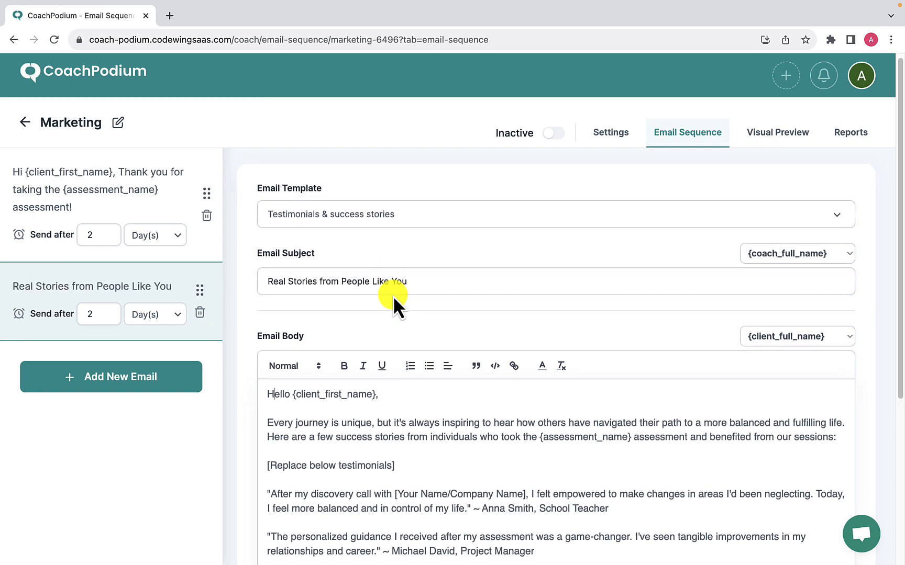
scroll(398, 305, "down", 2)
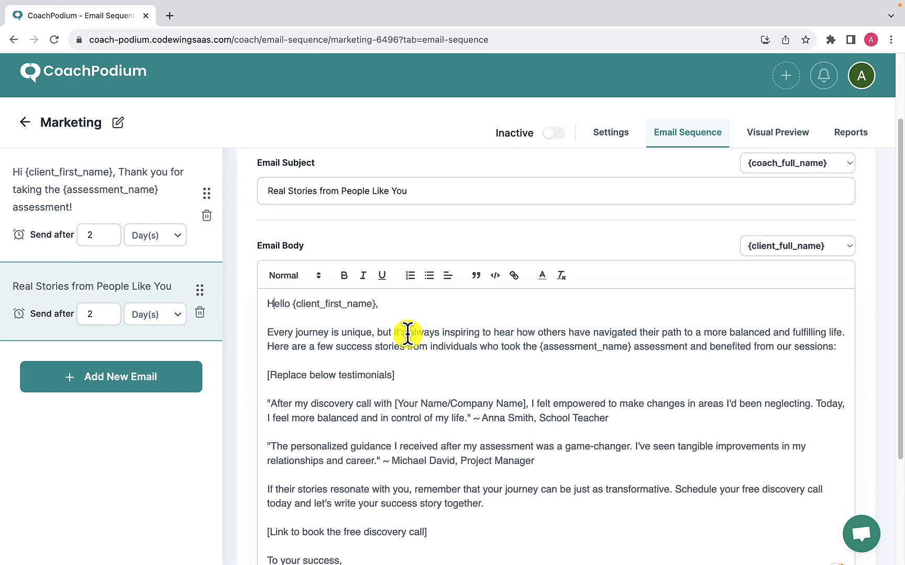
Step: Look at the sending delay of the first email and its available time units, leaving it at 2 Day(s)
left_click(138, 220)
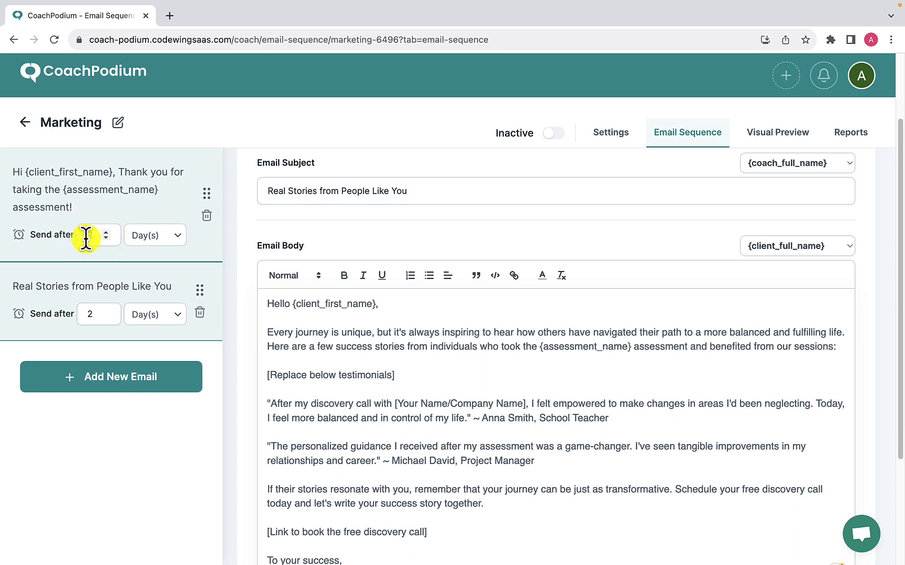
left_click(106, 232)
left_click(107, 232)
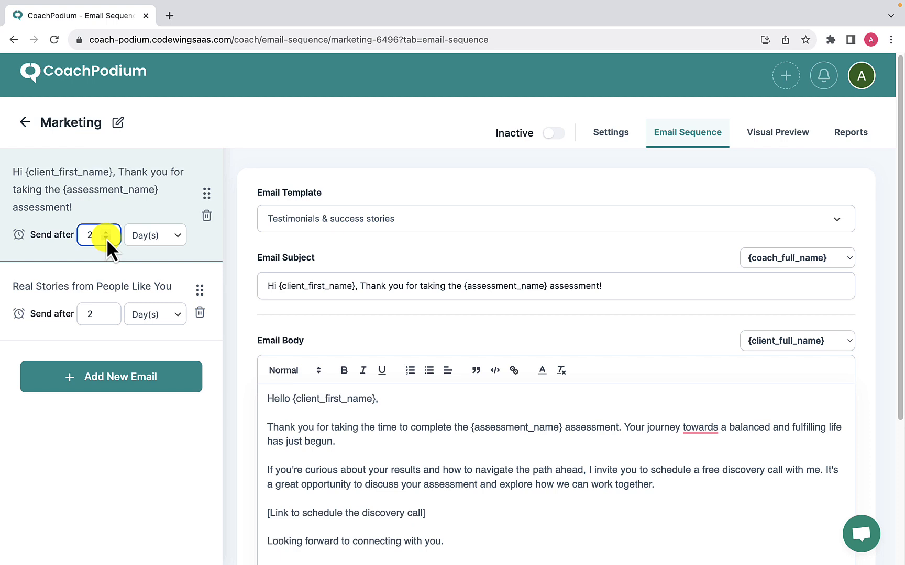
left_click(153, 244)
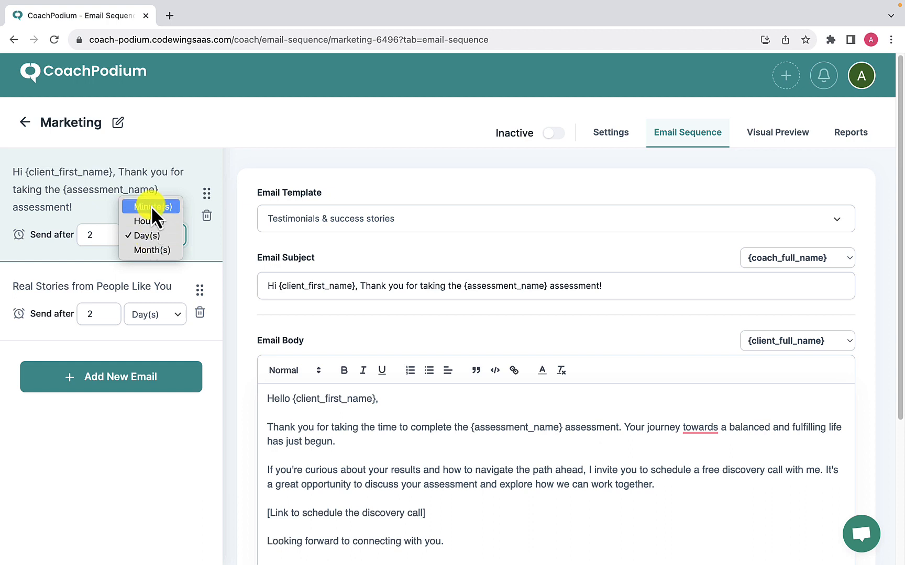
left_click(151, 238)
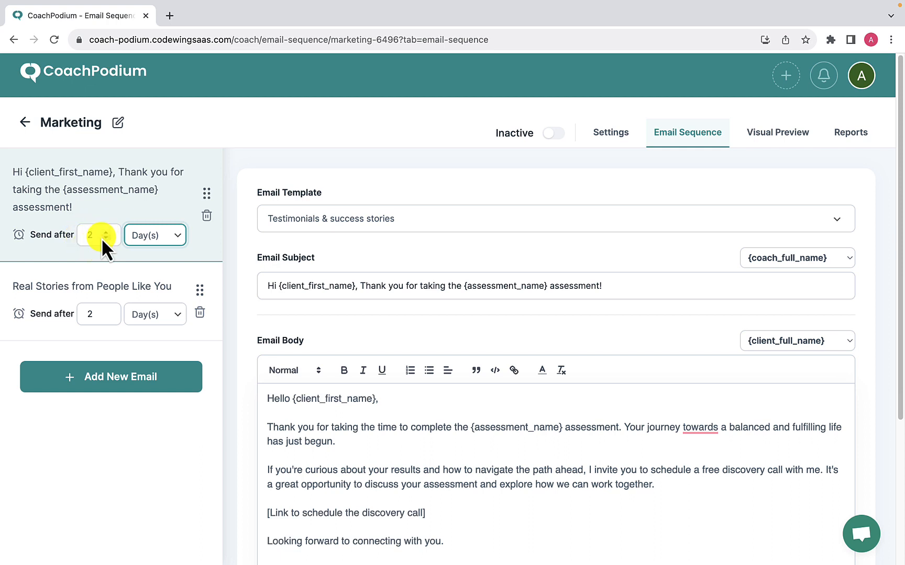
left_click(151, 237)
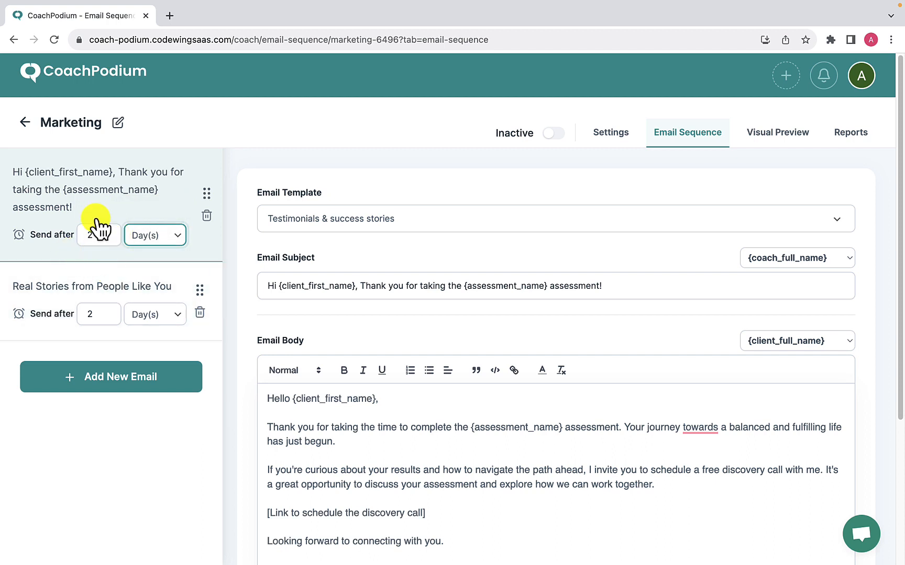
Step: Set the Real Stories from People Like You email to send after 4 Hour(s)
left_click(106, 312)
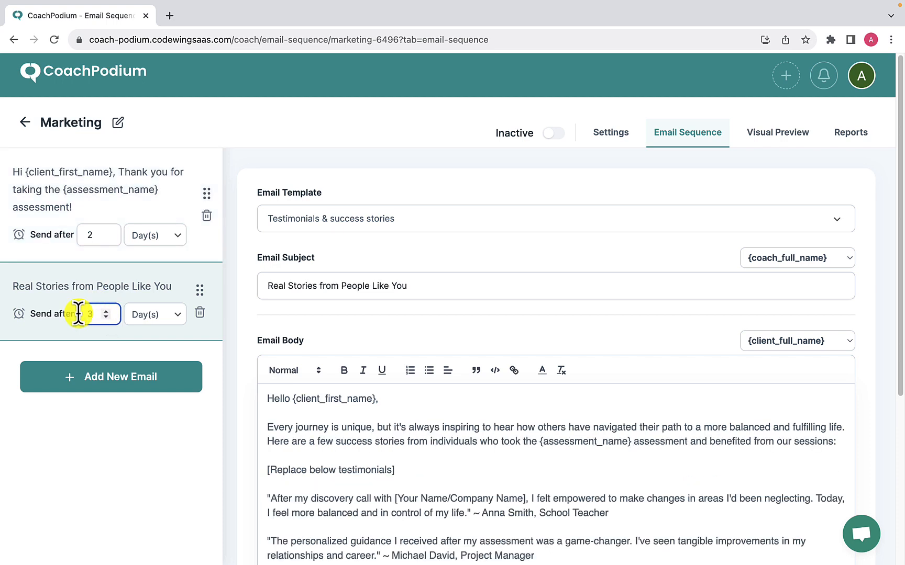
left_click(152, 317)
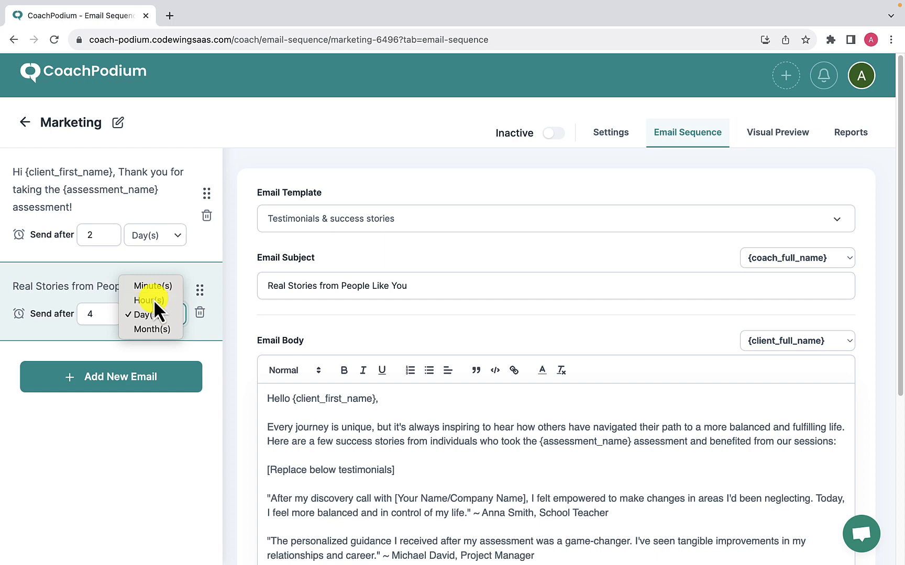
left_click(153, 299)
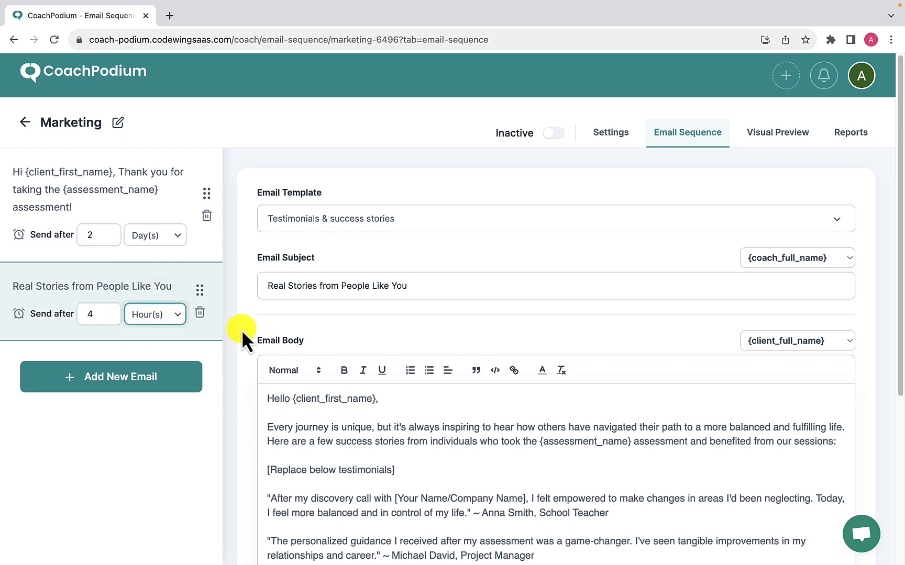
Step: Save the Real Stories from People Like You email and the assessment thank-you email in the sequence
scroll(318, 351, "down", 5)
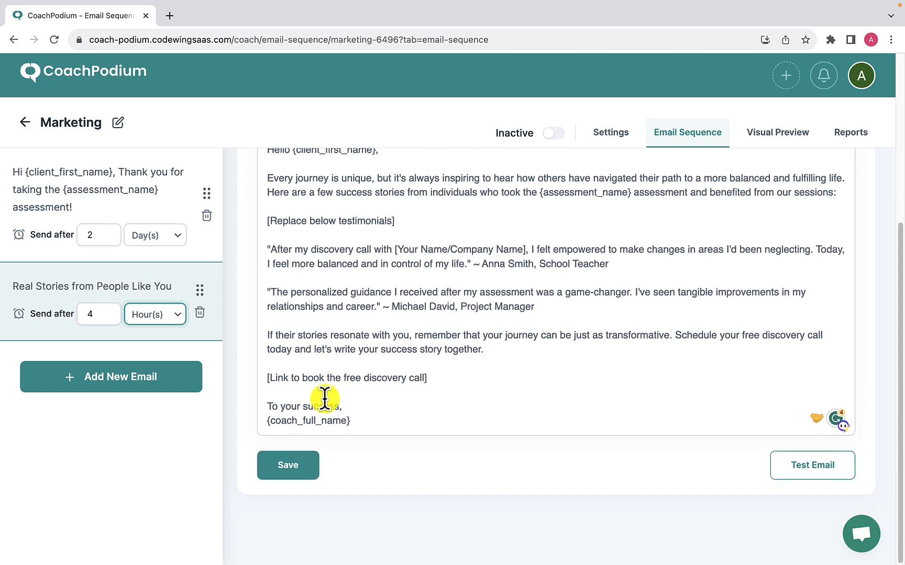
left_click(303, 469)
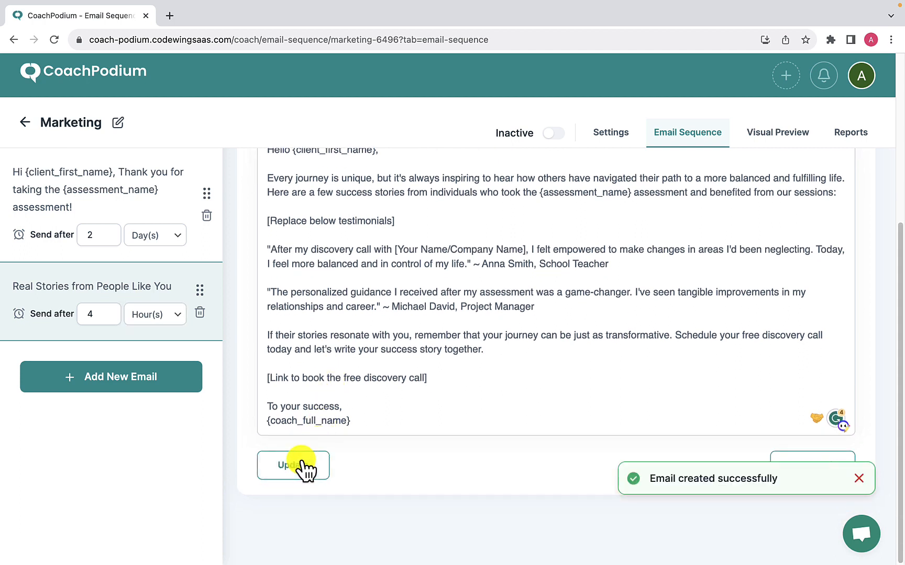
left_click(177, 221)
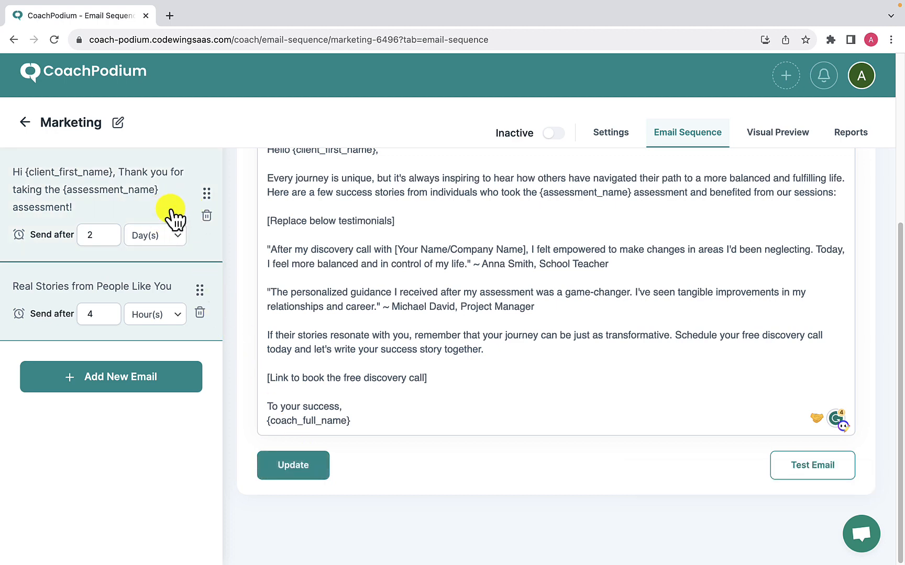
left_click(171, 210)
scroll(297, 353, "up", 4)
scroll(300, 383, "down", 2)
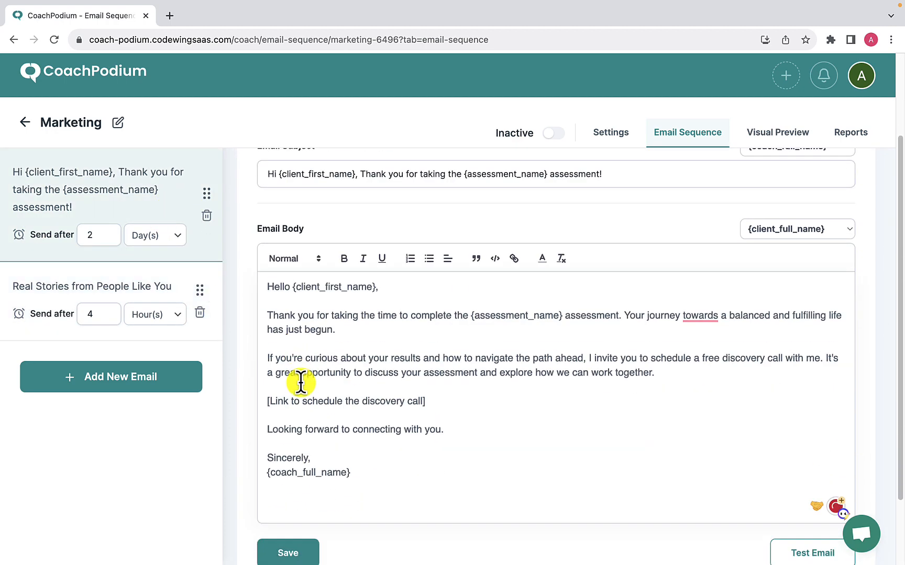
scroll(315, 530, "down", 1)
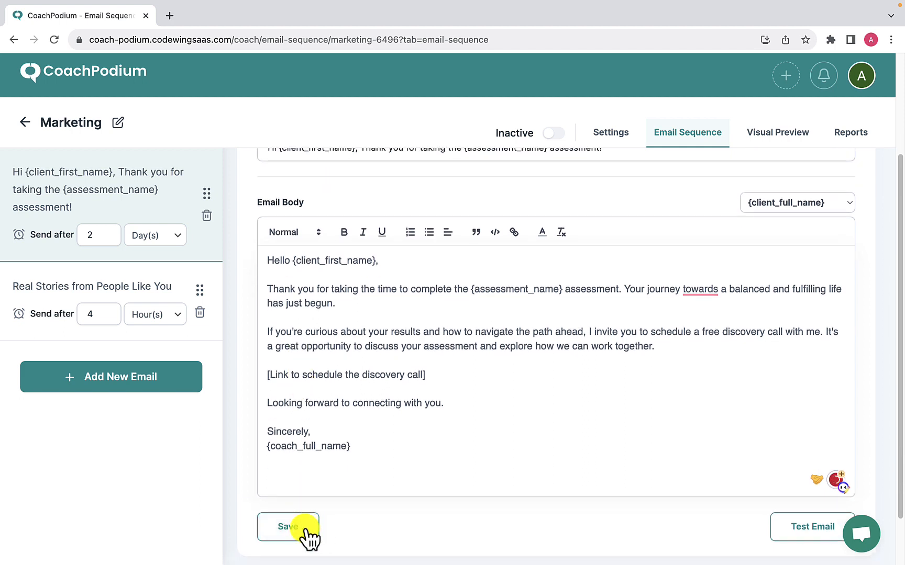
left_click(308, 528)
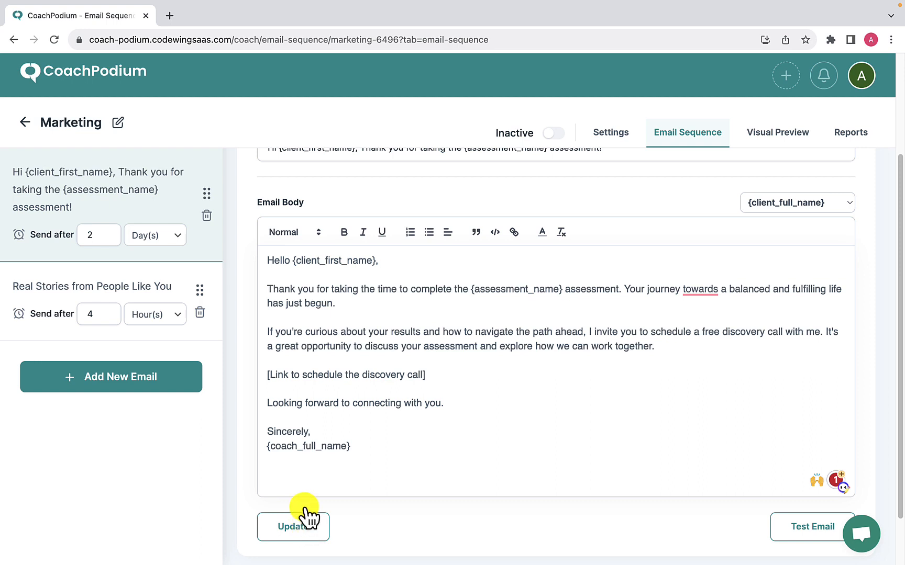
Step: Open the general email sequence settings and review the SMTP mailer and the sender email and name fields
left_click(25, 123)
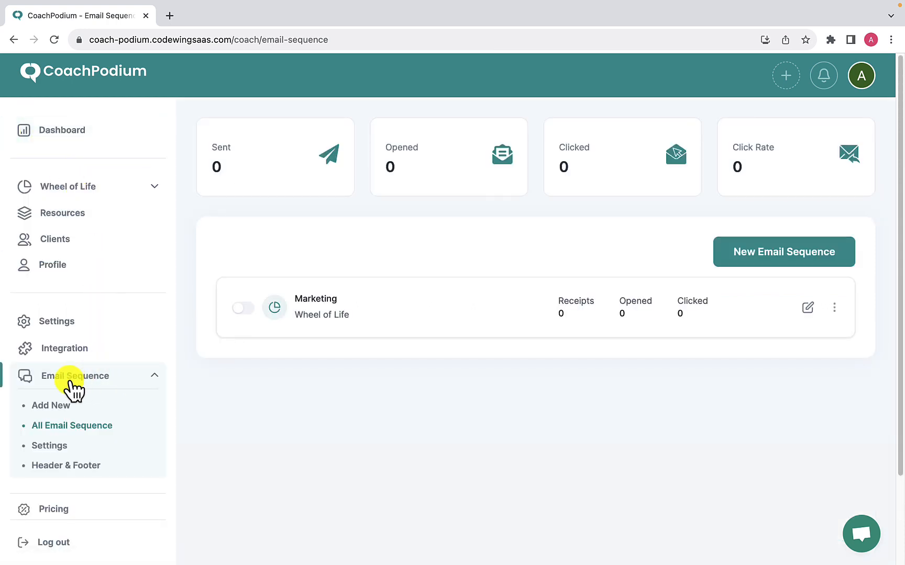
left_click(66, 448)
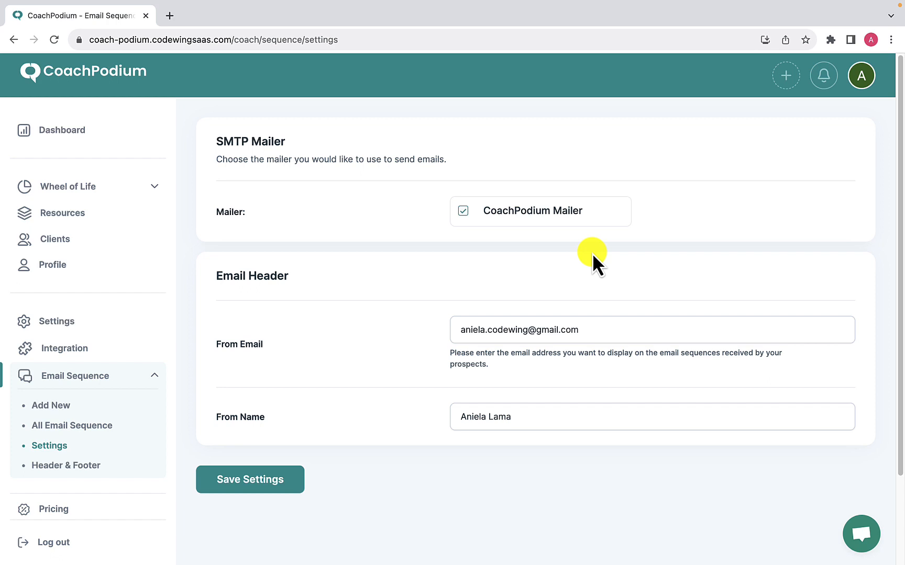
scroll(524, 258, "down", 2)
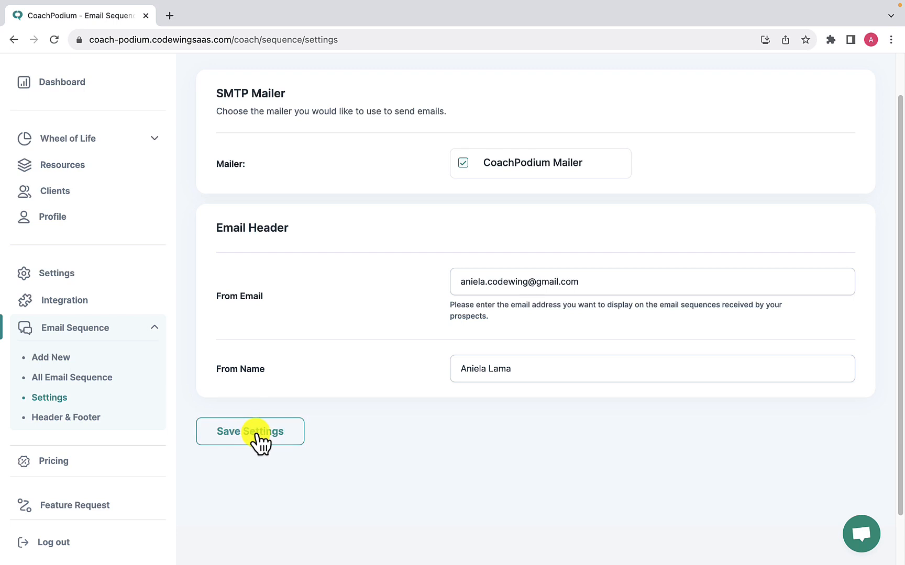
scroll(270, 443, "down", 1)
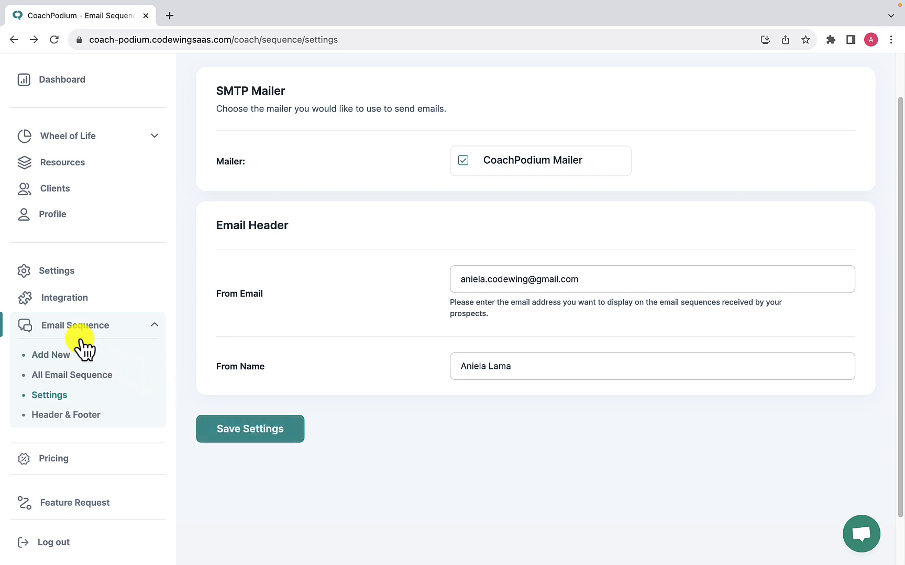
Step: Open the email header customization and upload the Peach and Gray life coach cover PNG from Downloads as the header image
left_click(72, 417)
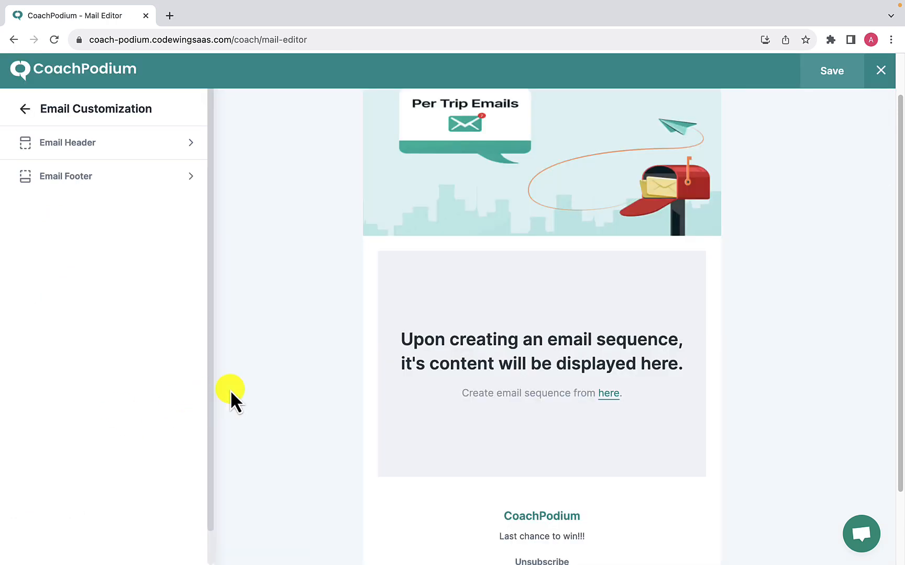
left_click(124, 152)
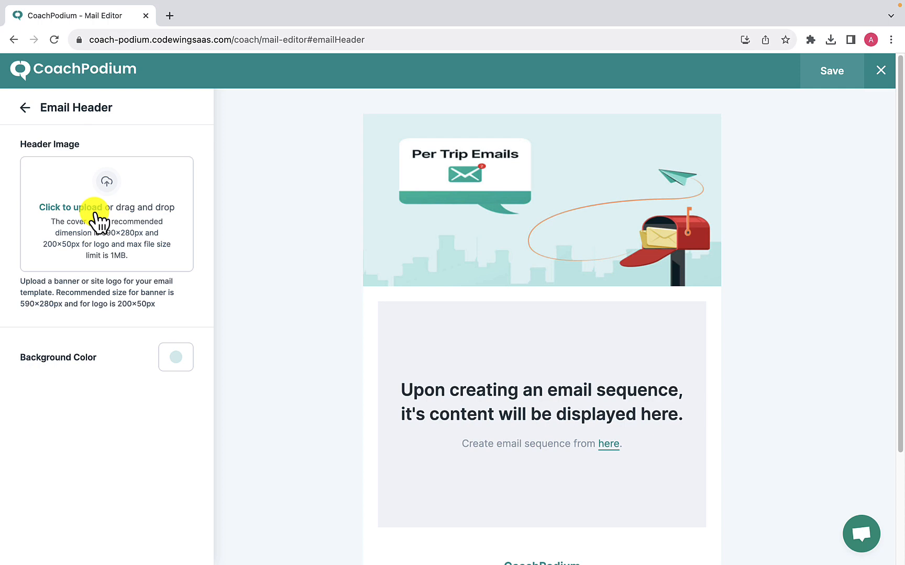
left_click(98, 220)
left_click(354, 148)
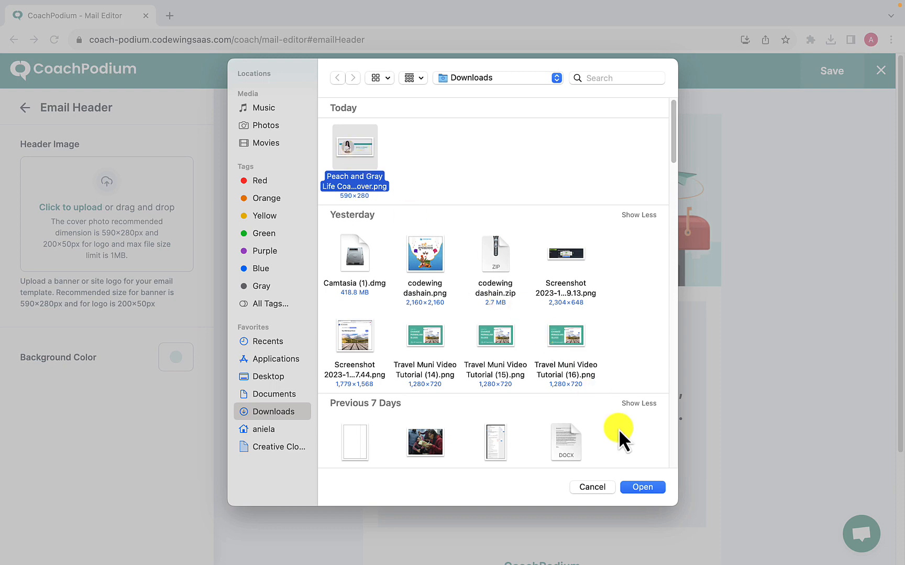
left_click(642, 488)
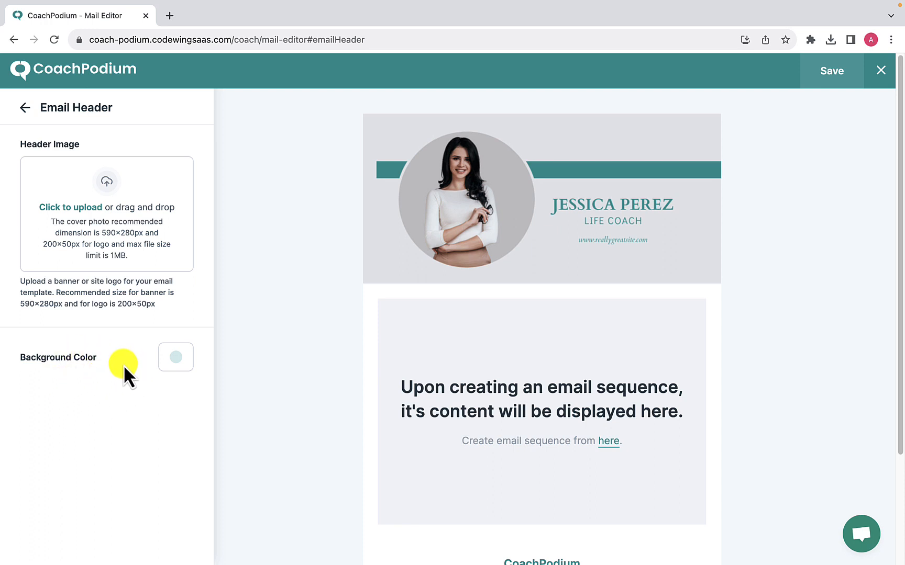
Step: Try several preset swatches and a semi-transparent blue, #0200FF at 0.17 opacity, for the header's background color
left_click(177, 358)
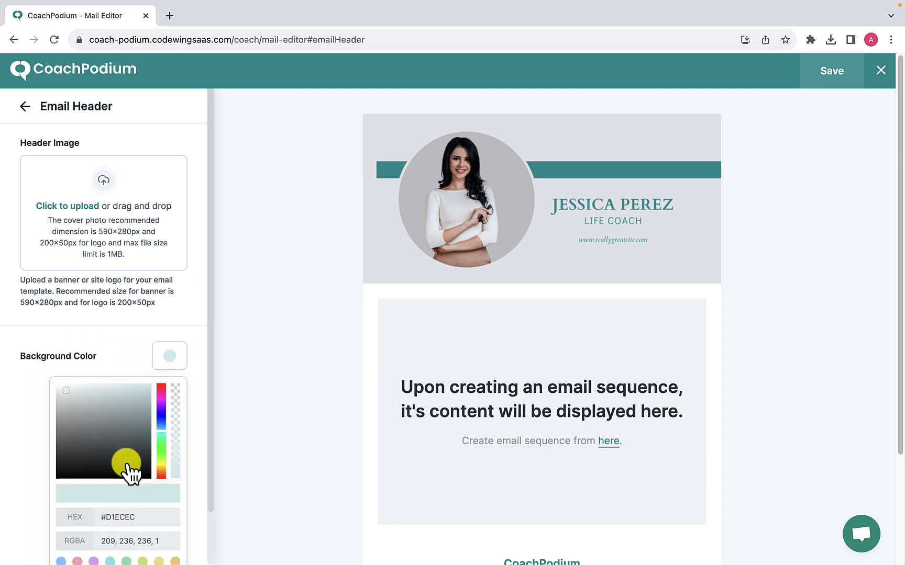
scroll(126, 469, "down", 2)
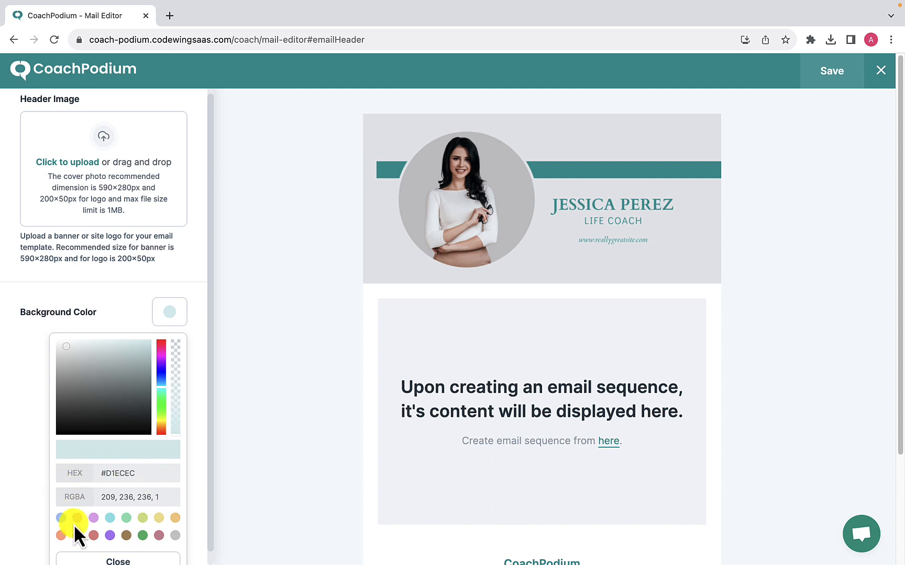
left_click(111, 519)
left_click(127, 519)
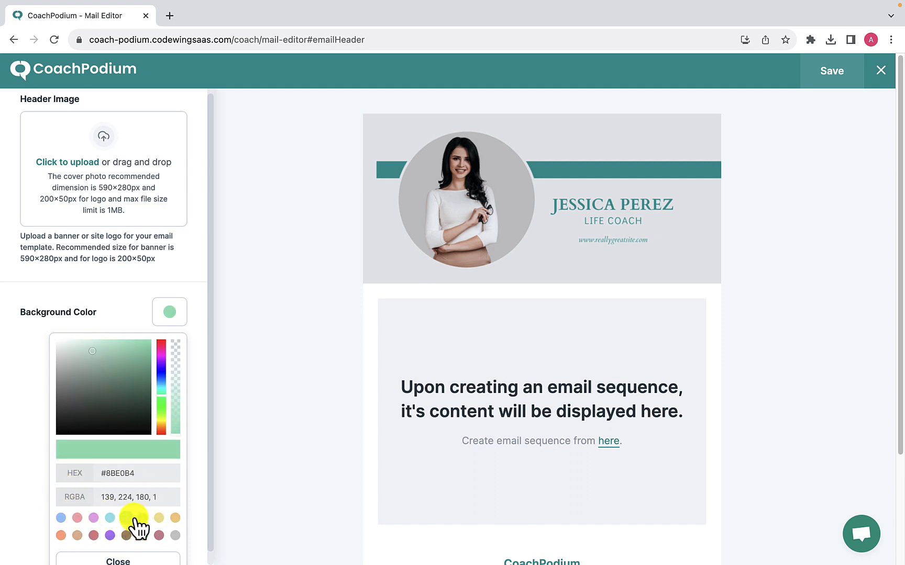
left_click(143, 518)
left_click(159, 517)
left_click(175, 518)
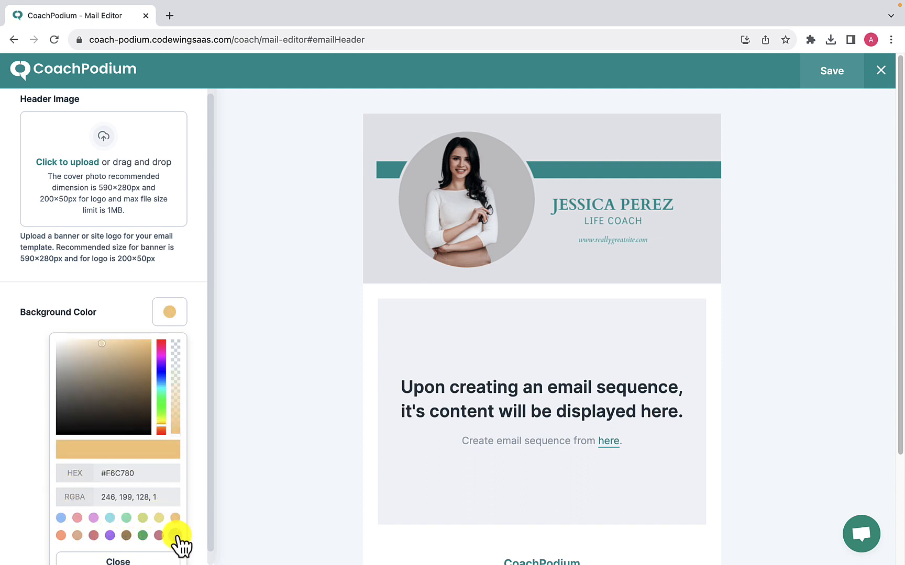
left_click(175, 535)
left_click(158, 535)
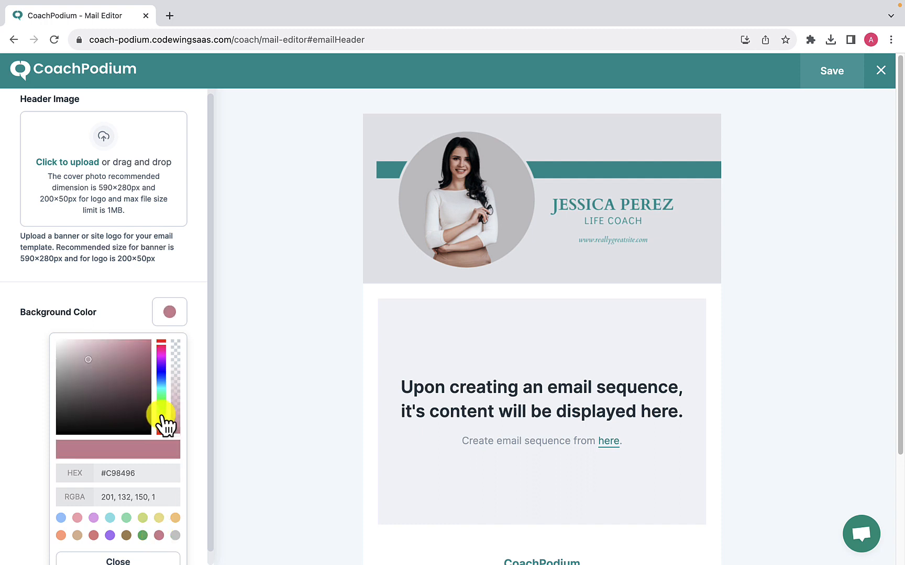
mouse_move(161, 349)
left_mouse_down()
mouse_move(164, 414)
mouse_move(162, 369)
mouse_move(162, 379)
mouse_move(179, 356)
mouse_move(178, 385)
mouse_move(178, 359)
left_mouse_up()
left_click(179, 377)
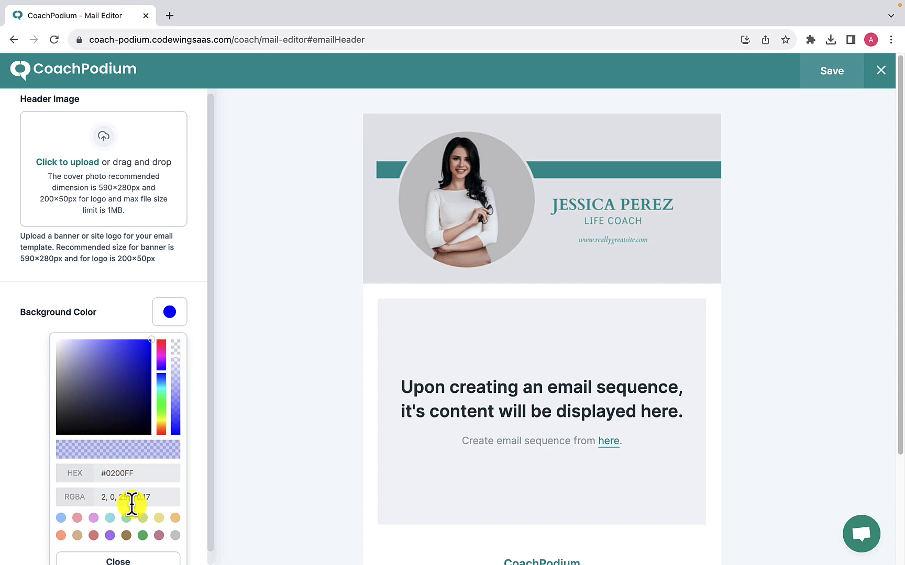
Step: Set the header's background color to pale green #DEF4E9 at 0.24 opacity and save the email header
scroll(132, 505, "down", 1)
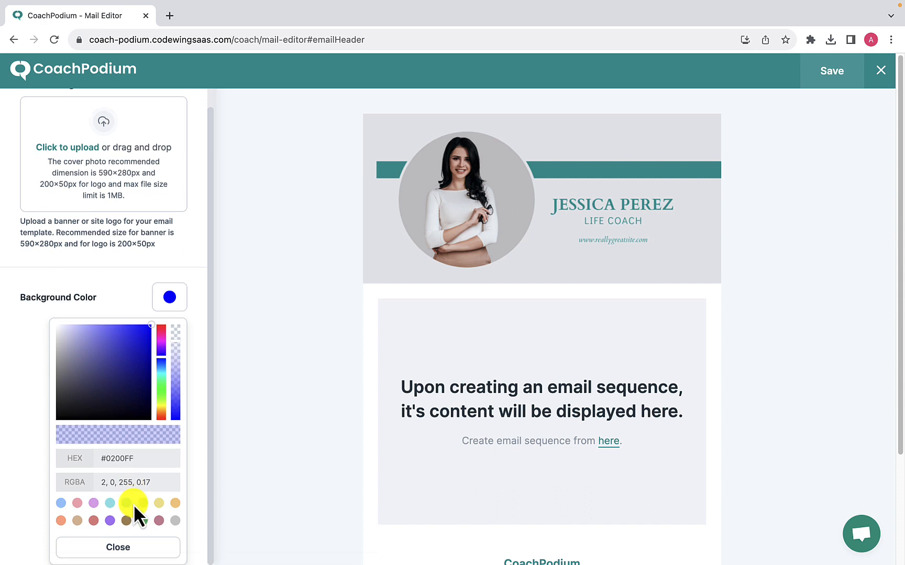
left_click(126, 503)
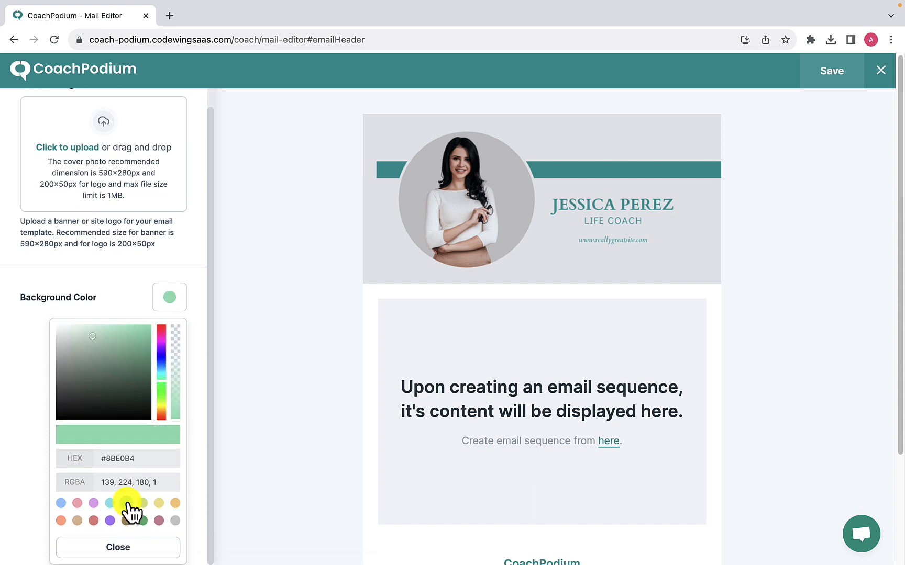
left_click(140, 350)
left_click_drag(139, 349, 142, 325)
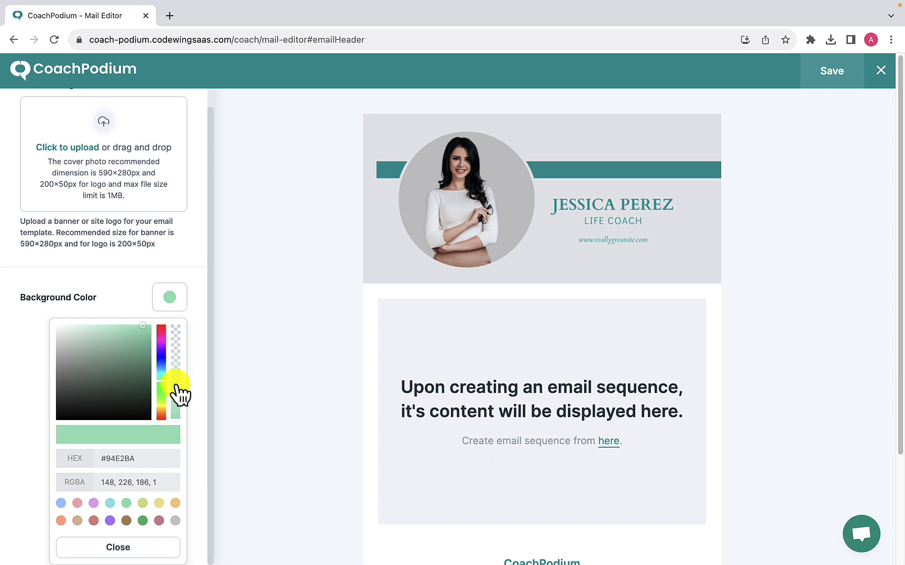
left_click(176, 392)
left_click_drag(177, 393, 177, 388)
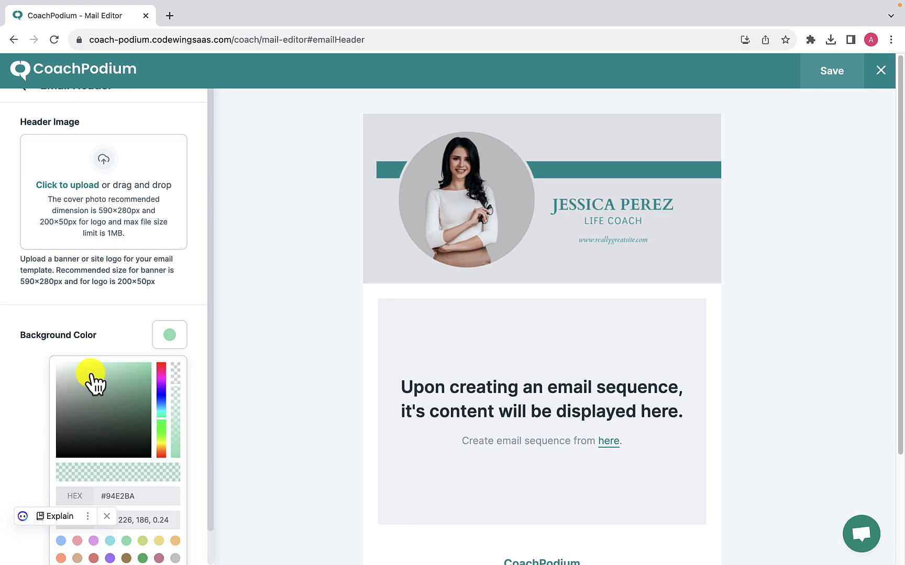
left_click_drag(90, 376, 83, 365)
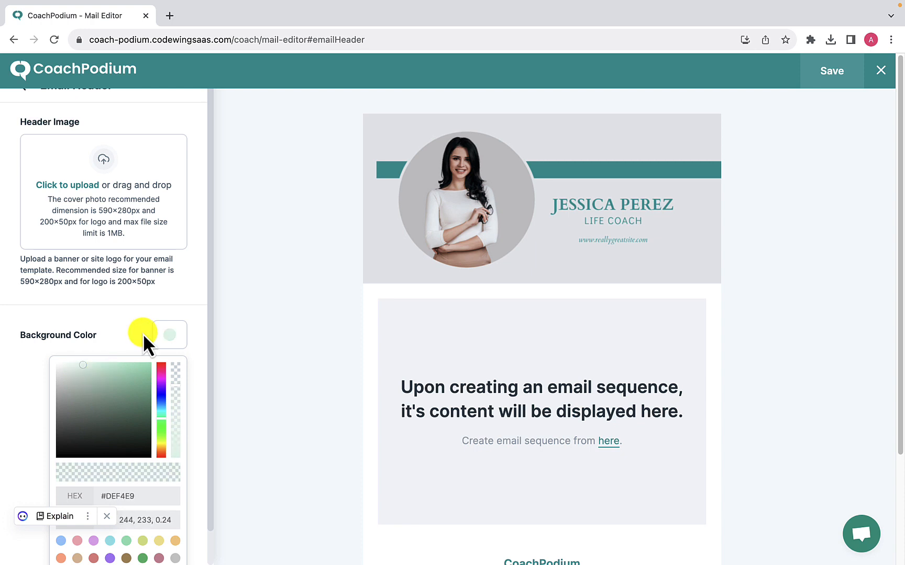
left_click(184, 315)
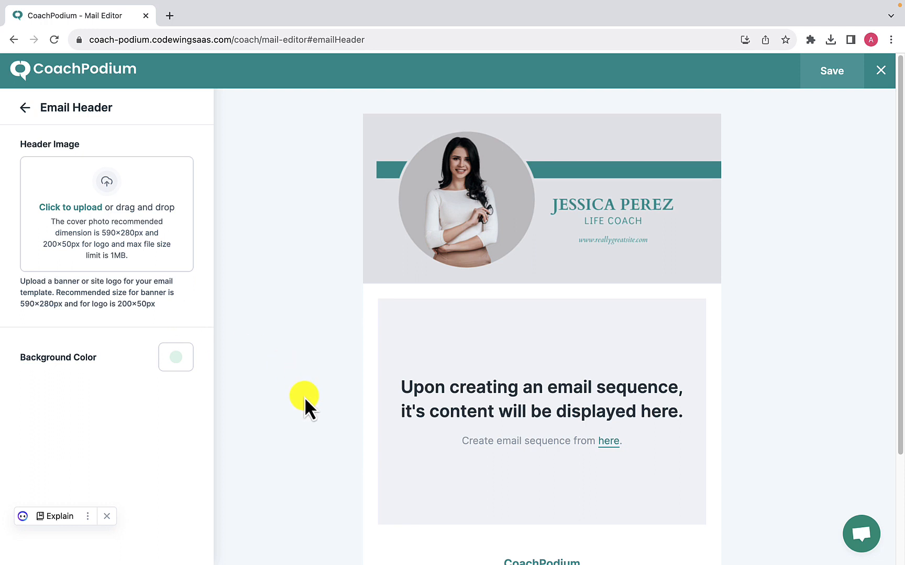
left_click(836, 88)
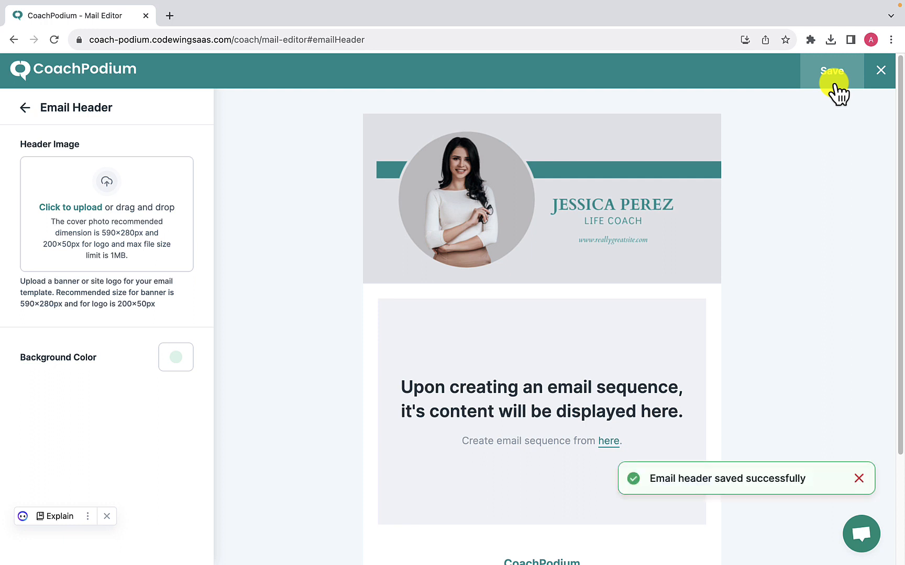
Step: Open the email footer settings and switch Default Mailing Address off and back on to view the custom address field
left_click(26, 108)
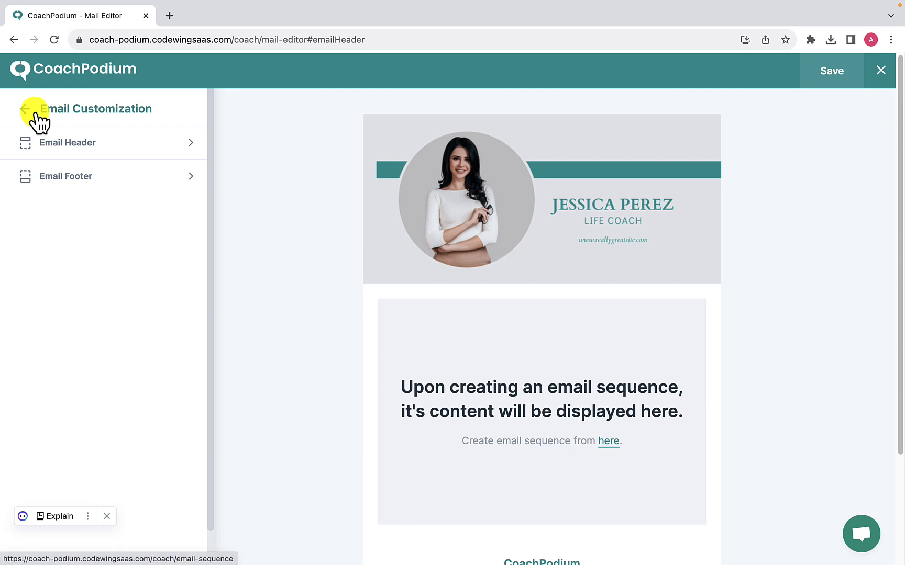
left_click(104, 191)
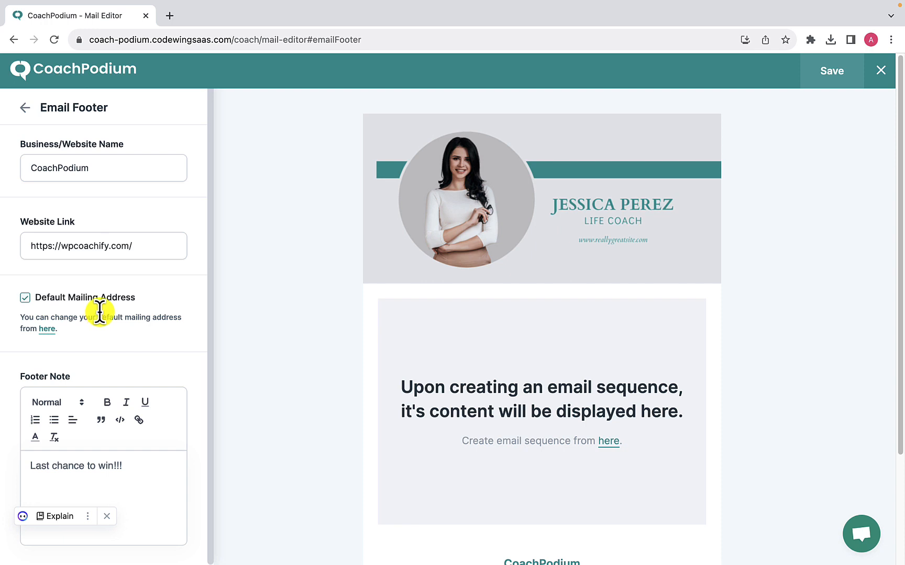
left_click(25, 298)
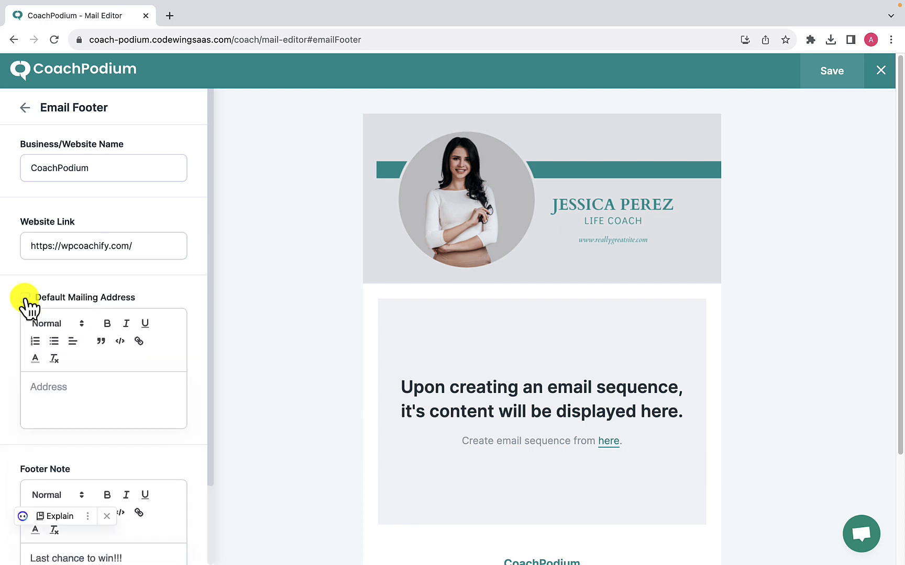
scroll(25, 301, "down", 1)
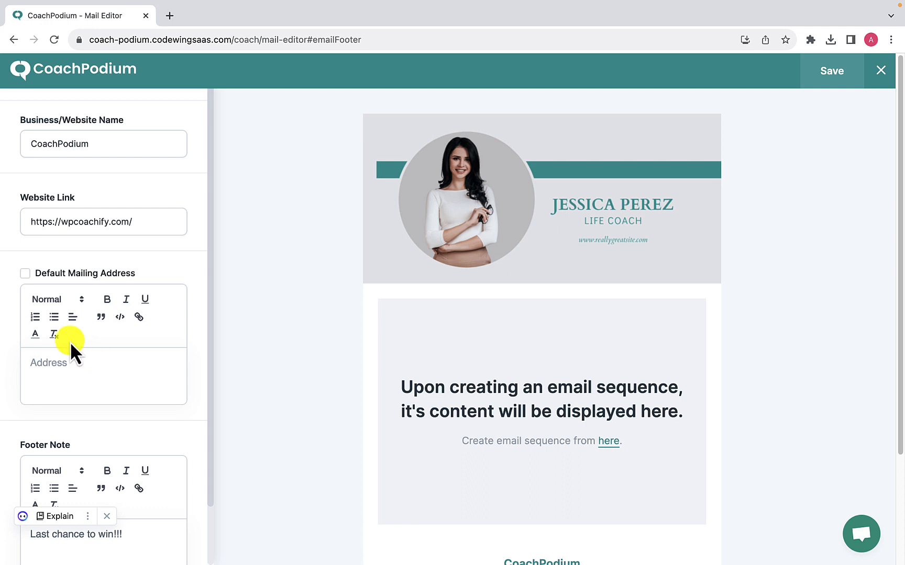
left_click(25, 274)
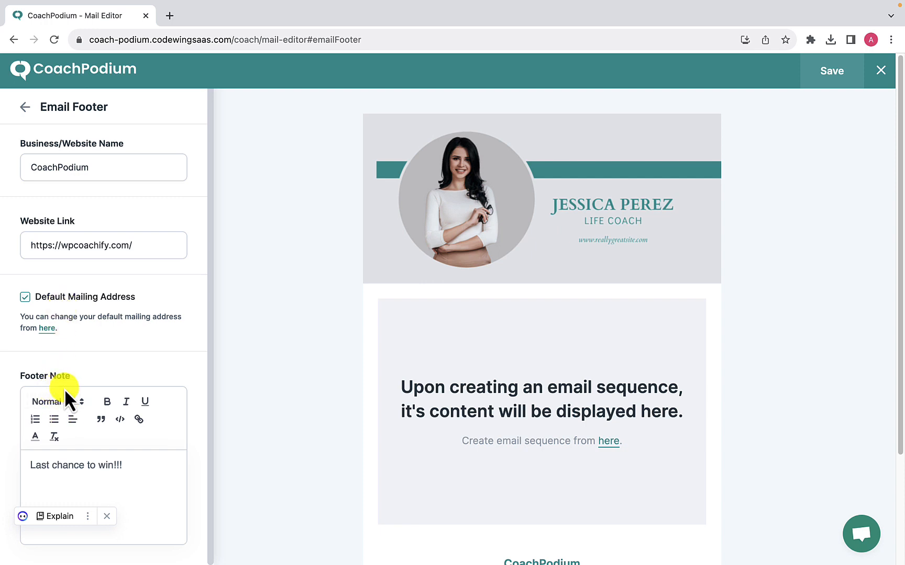
Step: Replace the footer note with "Transform Your Life: A Guided Journey to Your Best Self"
triple_click(87, 471)
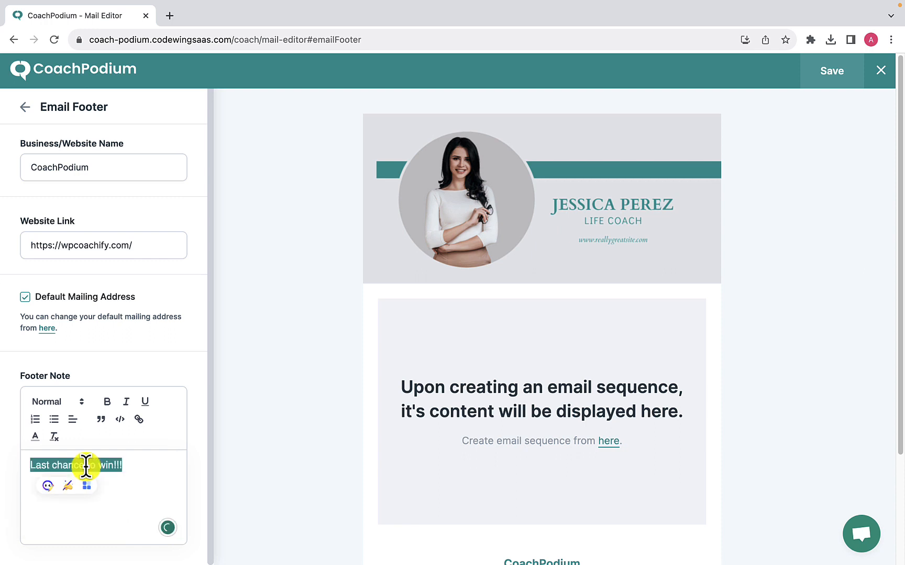
key("BackSpace")
type("Transfor")
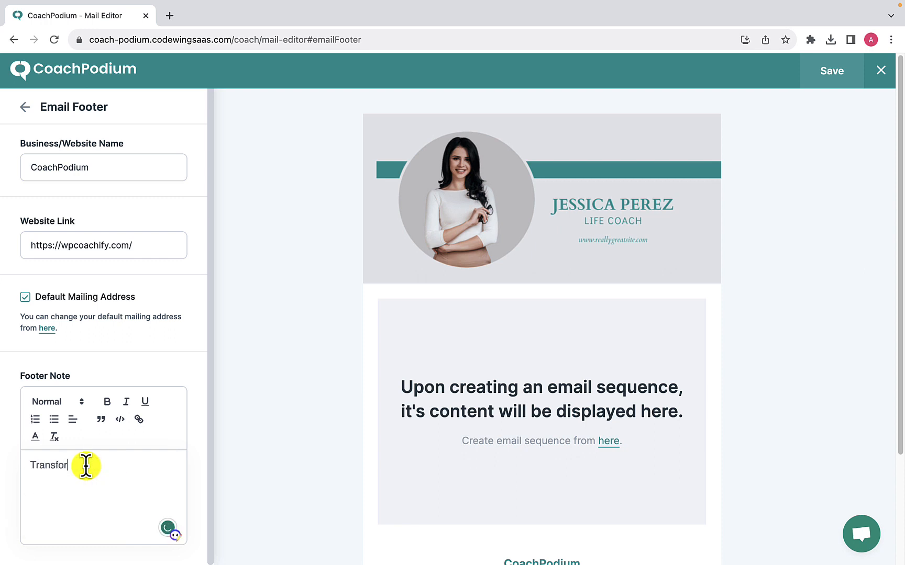
type("m Your Life")
type(": A Guided Journey to Your Best Self")
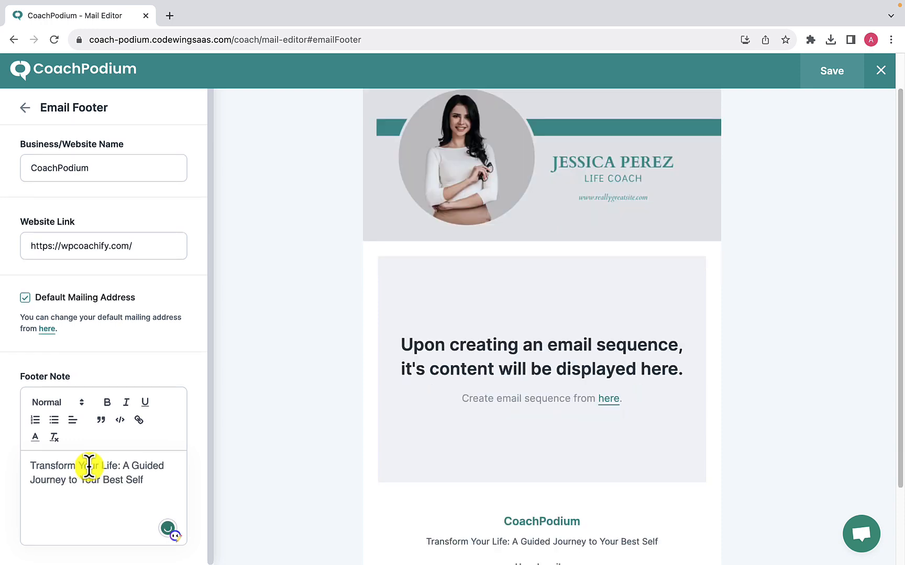
Step: Save the email footer and leave the mail editor for the list of email sequences
scroll(286, 452, "up", 2)
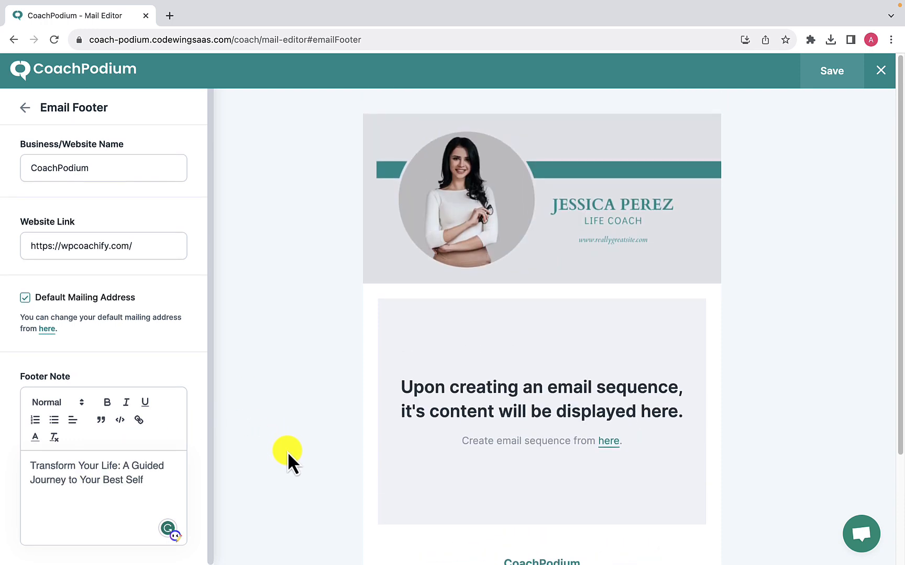
left_click(833, 75)
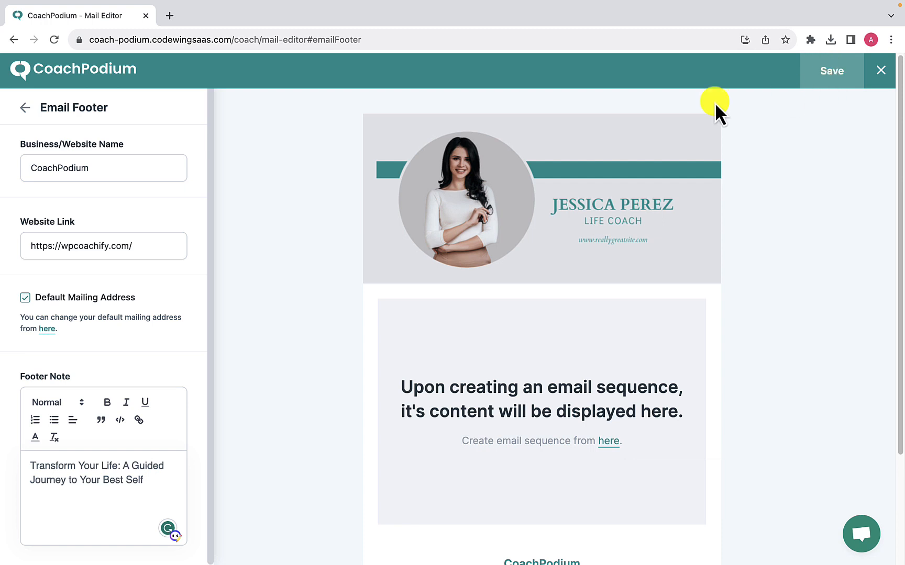
left_click(26, 108)
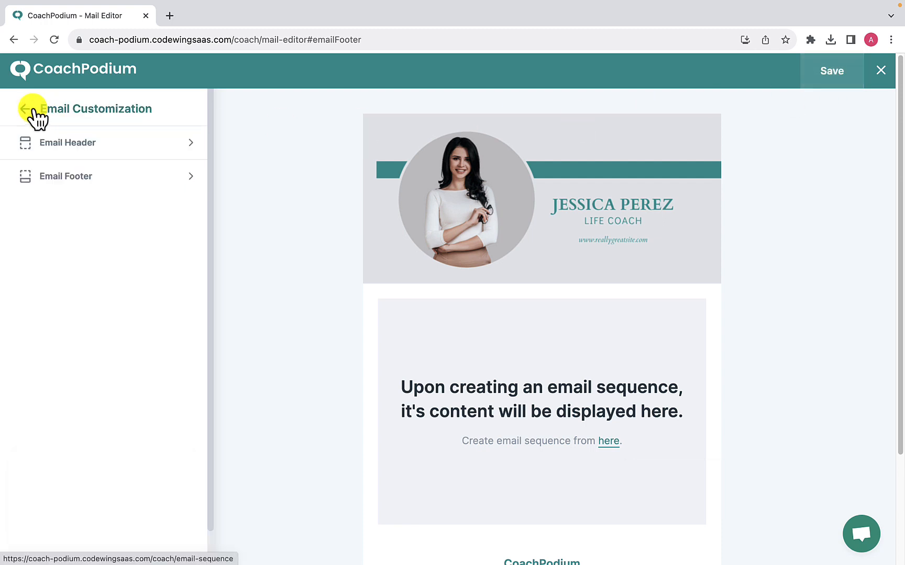
left_click(32, 109)
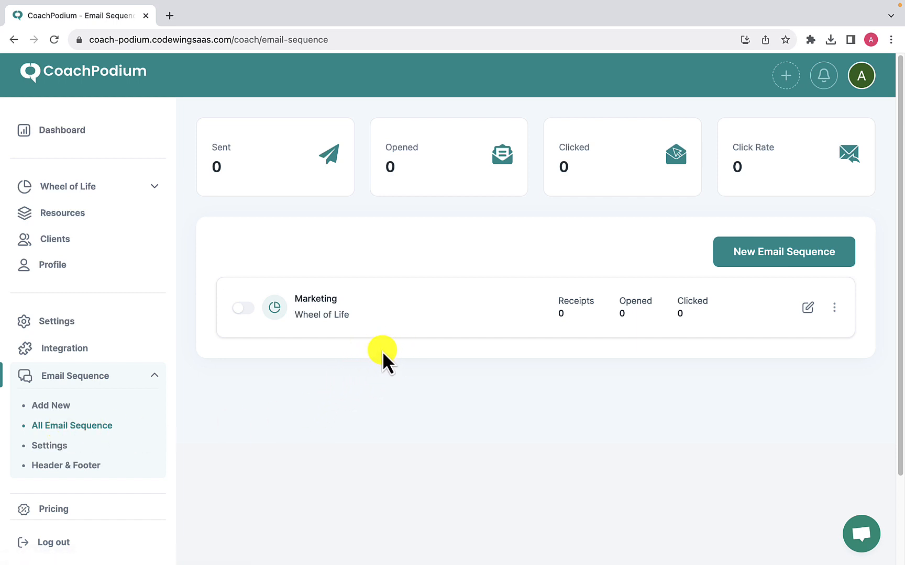
Step: Open the Marketing sequence's emails and view the thank-you email and "Real Stories from People Like You"
left_click(808, 308)
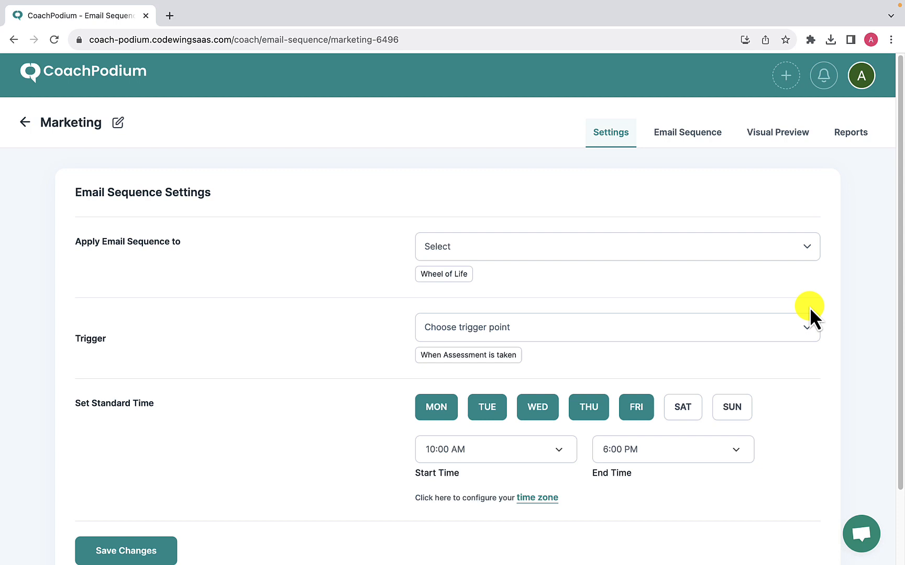
left_click(702, 147)
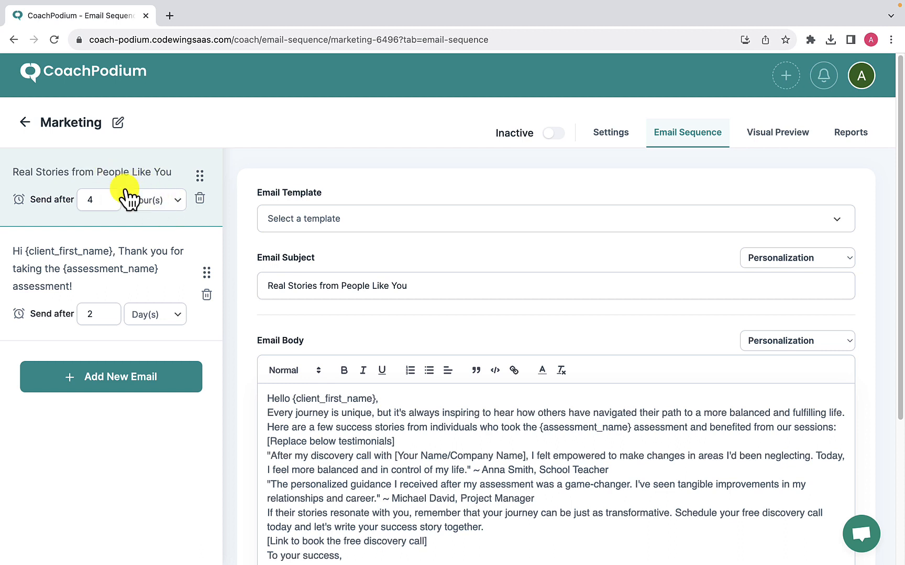
left_click(137, 277)
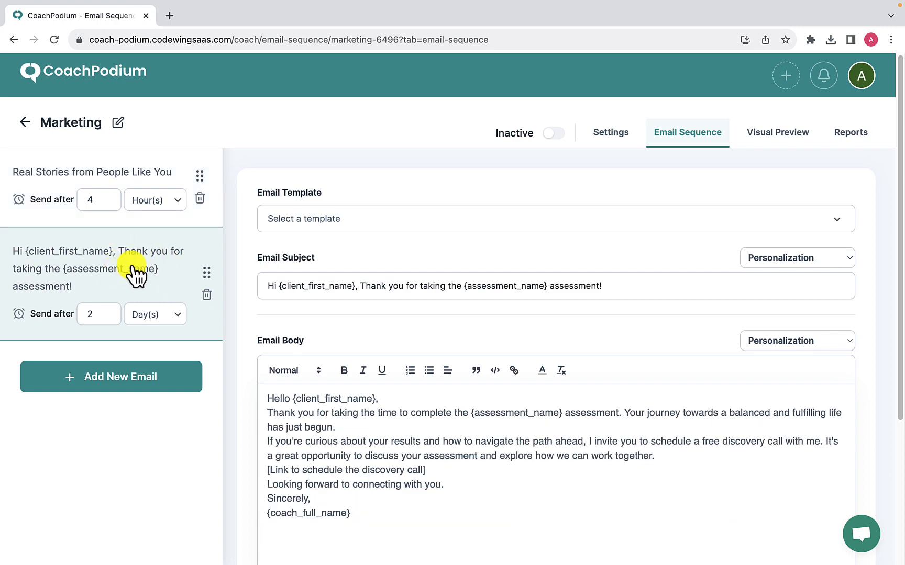
left_click(155, 183)
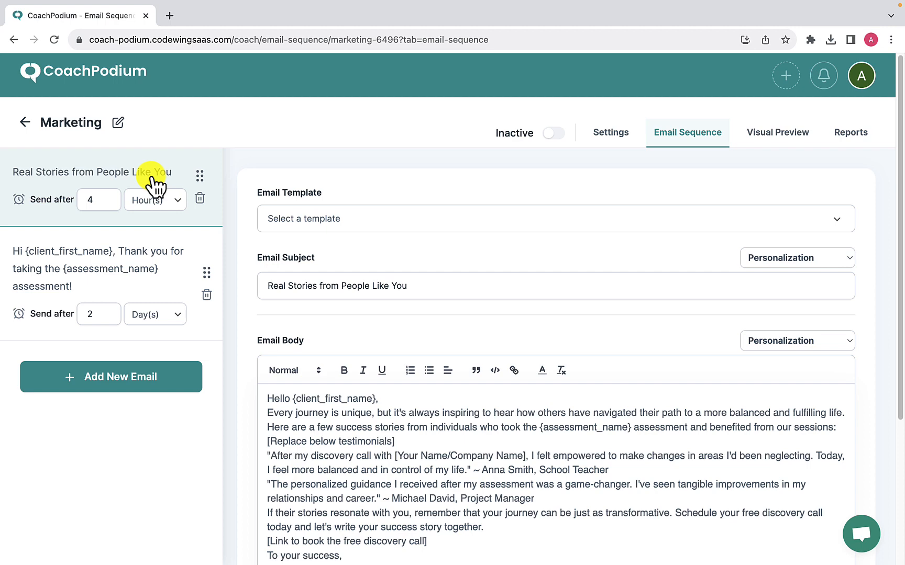
Step: Send a test of the "Real Stories from People Like You" email to the recipient's email address
scroll(612, 382, "down", 5)
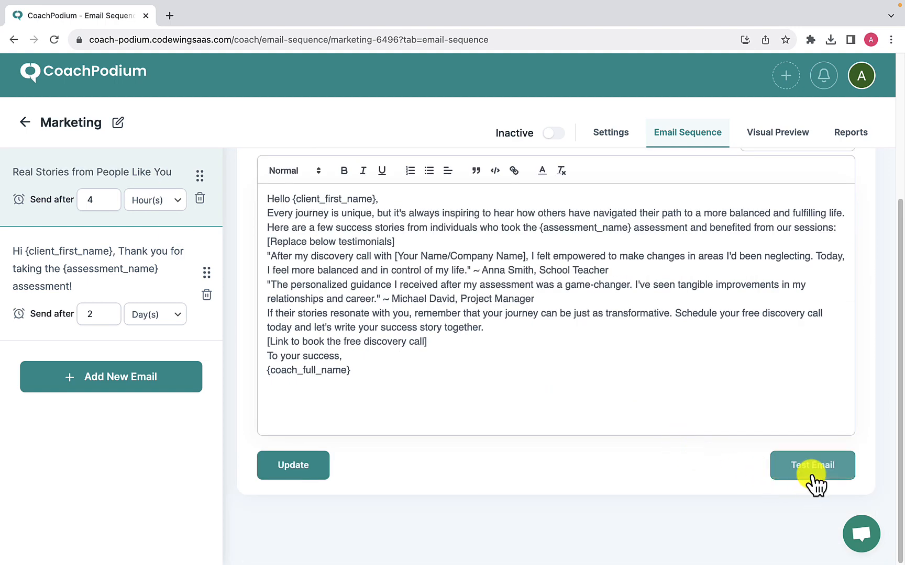
left_click(846, 478)
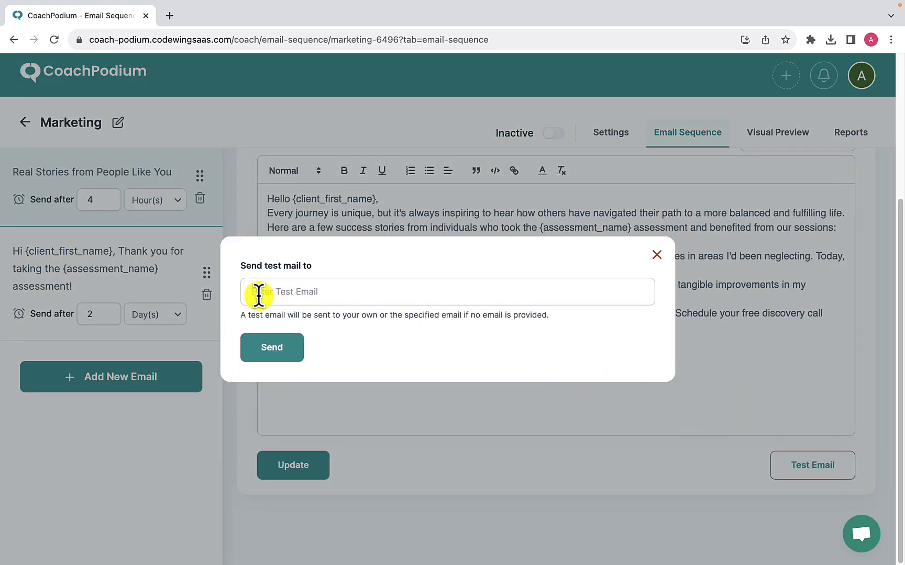
left_click(287, 297)
key("ctrl+v")
left_click(265, 356)
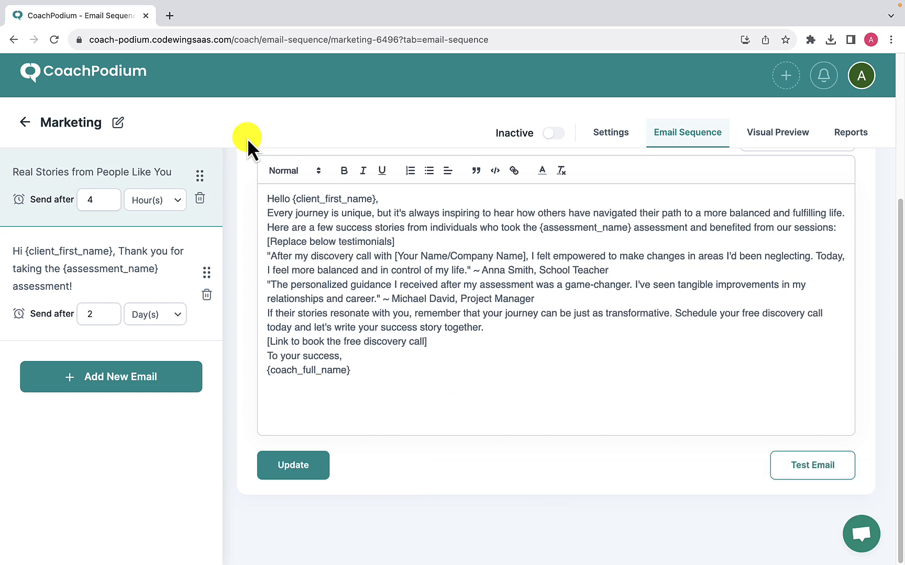
Step: Open Gmail in a new tab, review the "Real Stories from People Like You" test email from header to footer, and close the tab
left_click(163, 15)
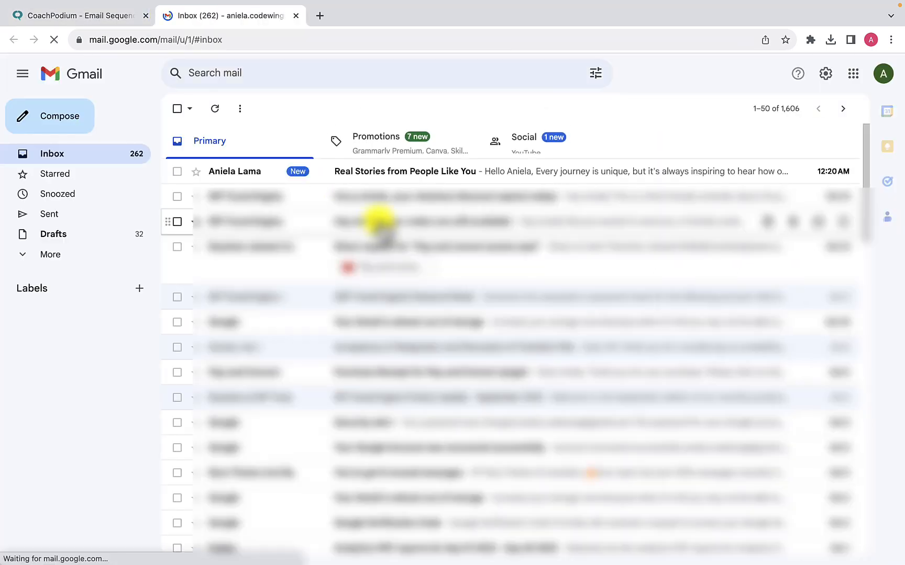
left_click(375, 174)
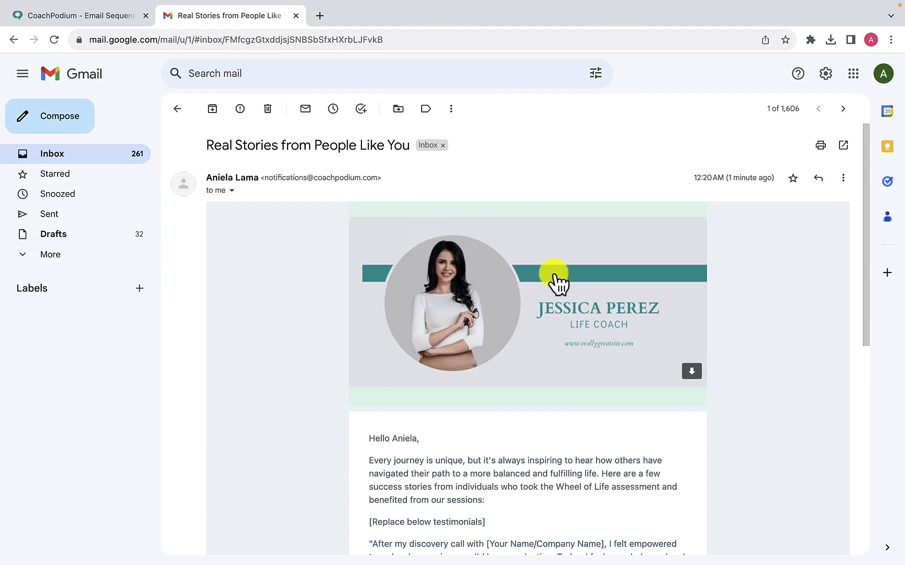
scroll(552, 314, "down", 3)
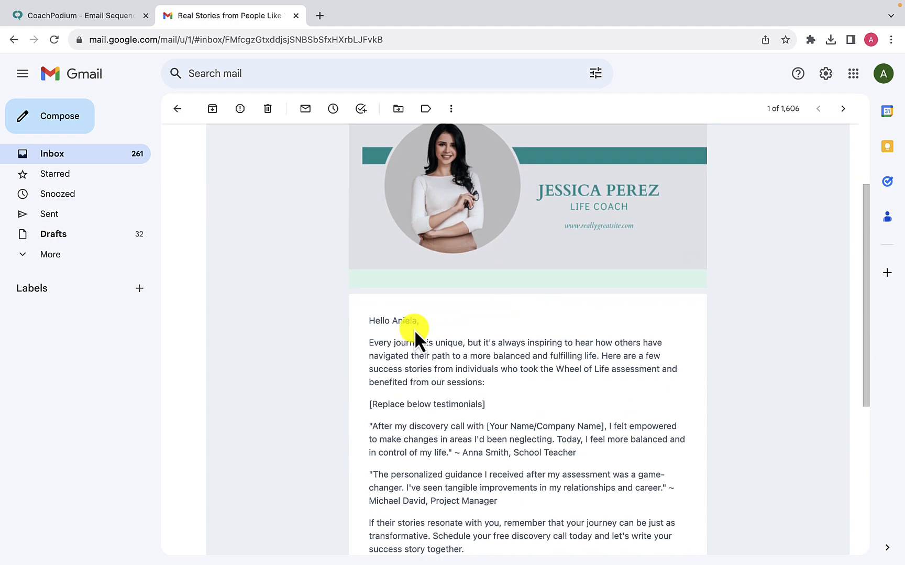
scroll(556, 365, "down", 5)
scroll(556, 369, "down", 2)
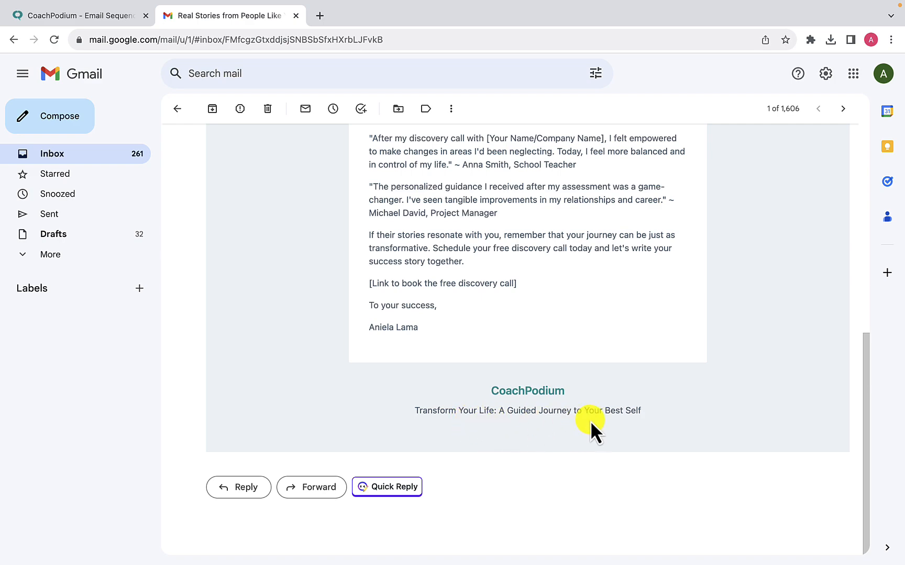
scroll(592, 421, "up", 10)
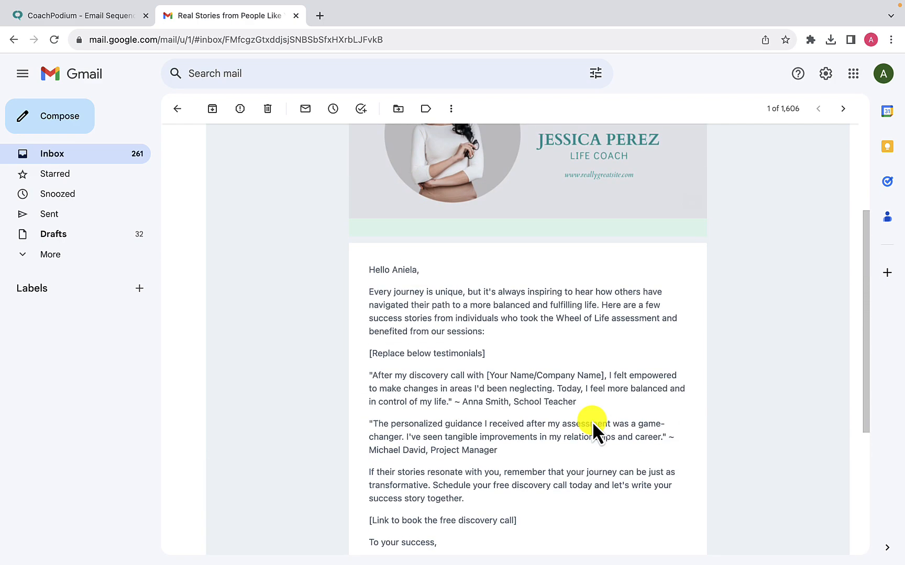
scroll(592, 422, "down", 3)
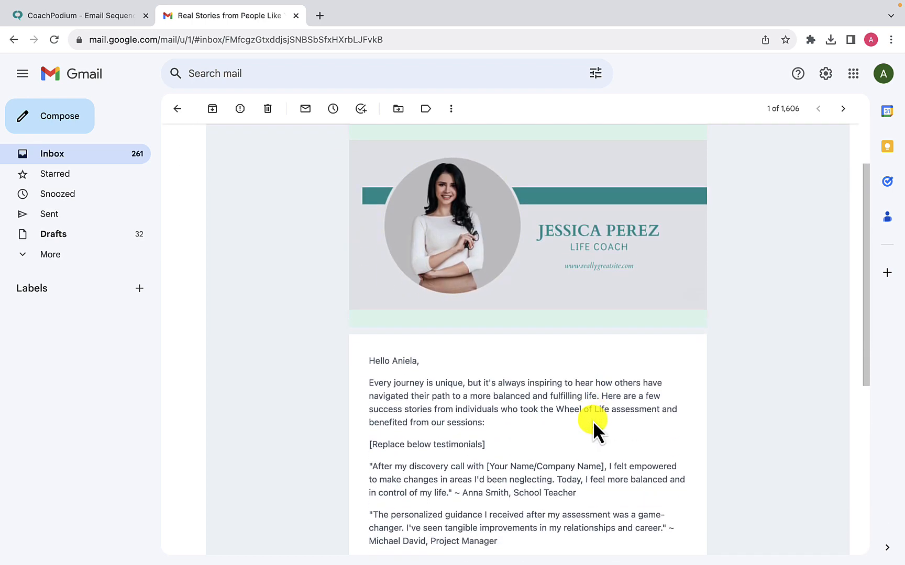
scroll(593, 422, "down", 5)
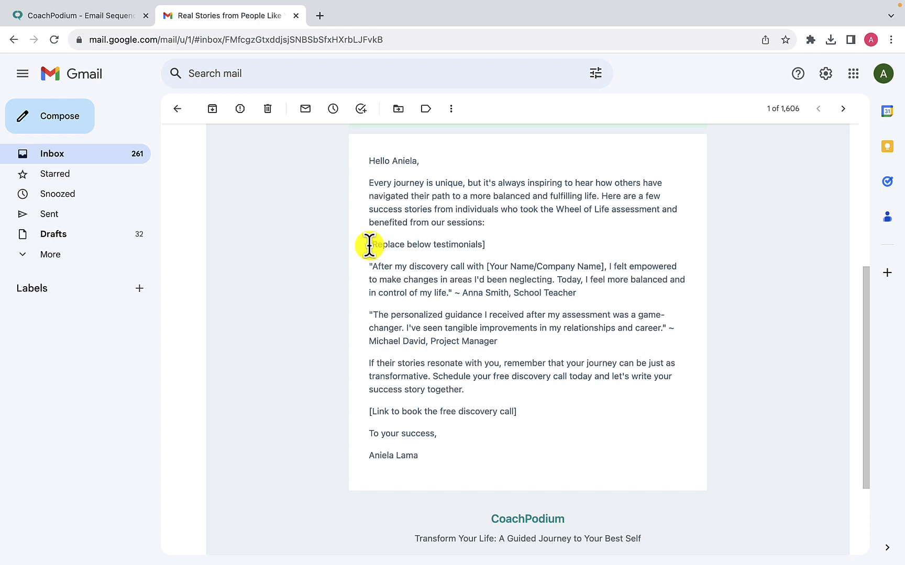
left_click_drag(369, 245, 489, 251)
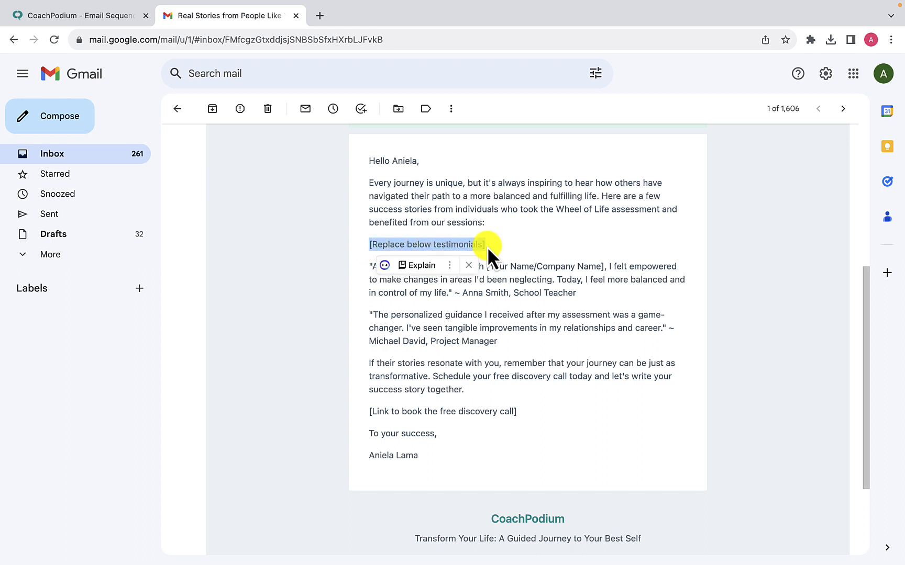
left_click(487, 246)
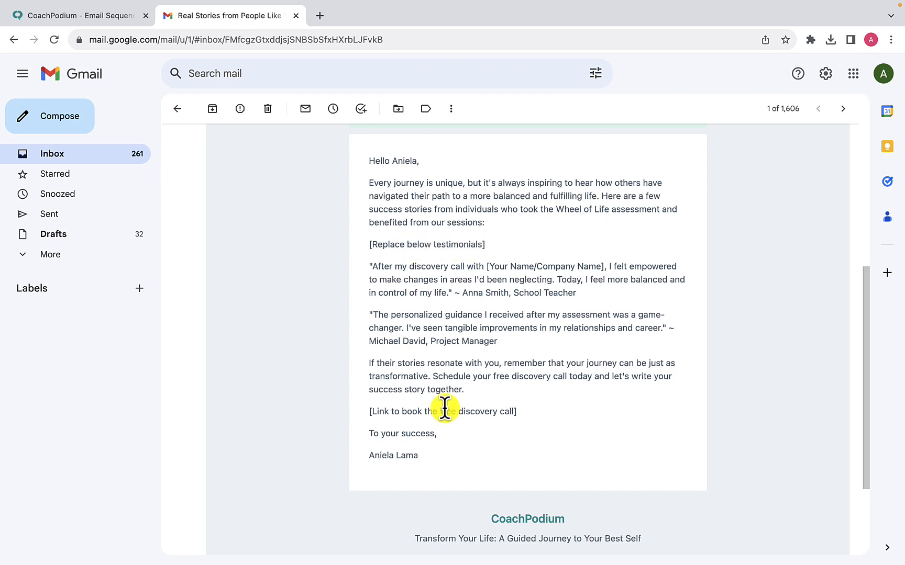
scroll(444, 408, "up", 5)
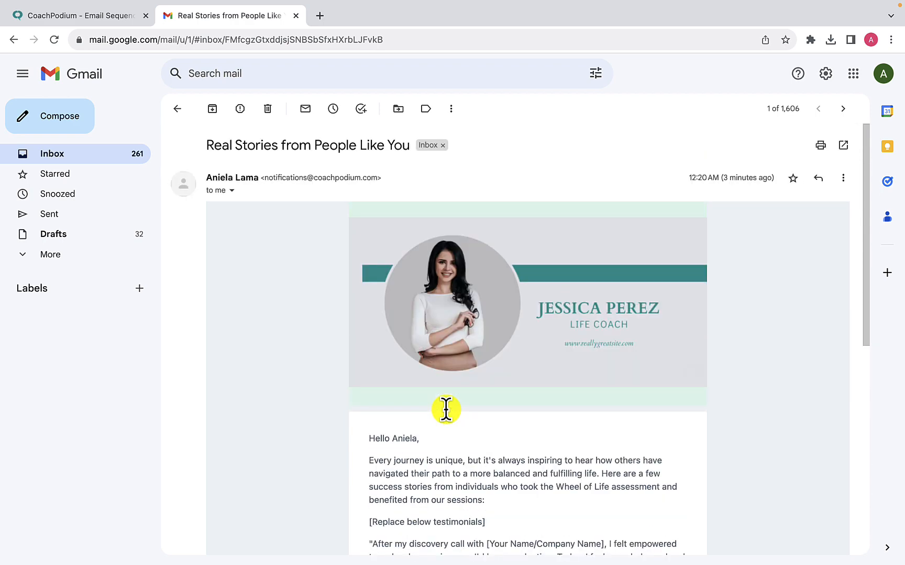
left_click(295, 16)
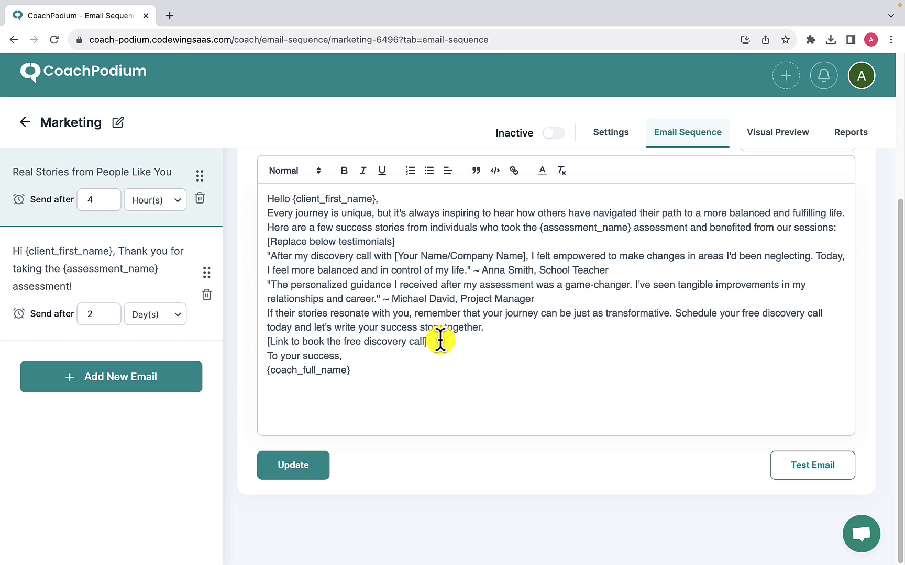
Step: Return to the email sequence list and activate the Marketing sequence, switching it off and on again once
left_click(24, 129)
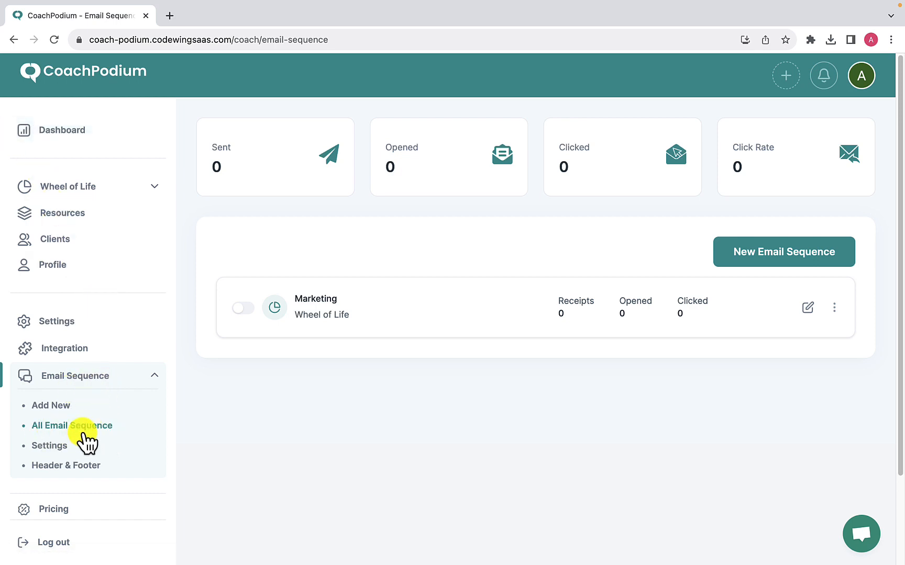
left_click(243, 311)
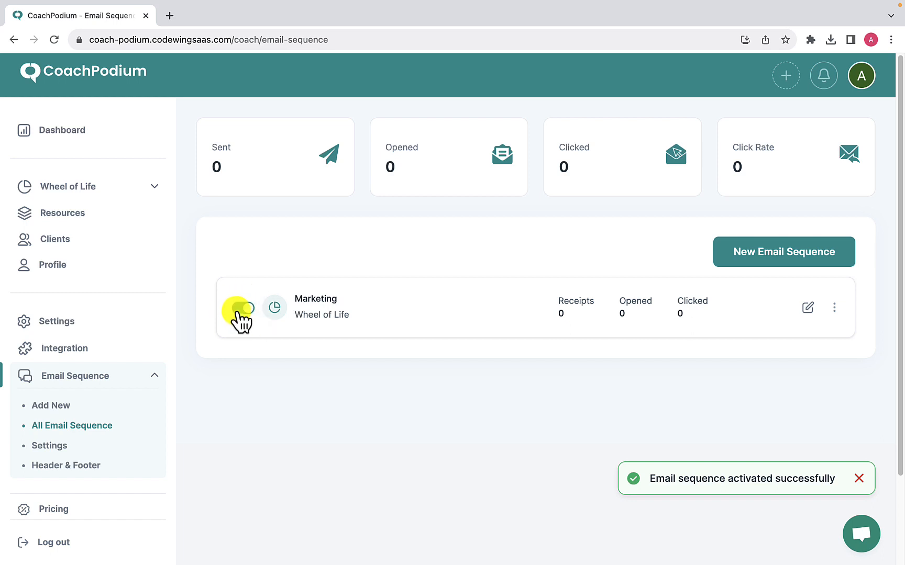
left_click(243, 310)
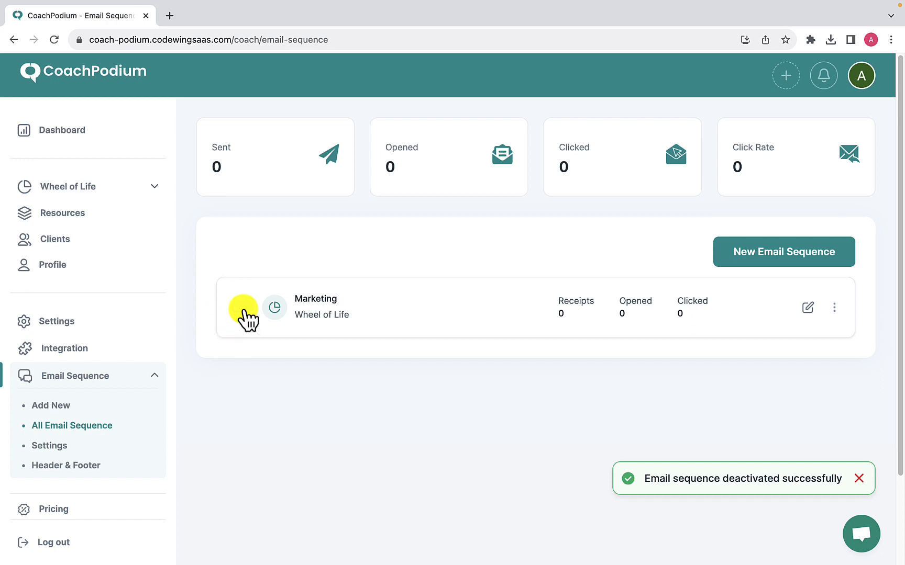
left_click(236, 310)
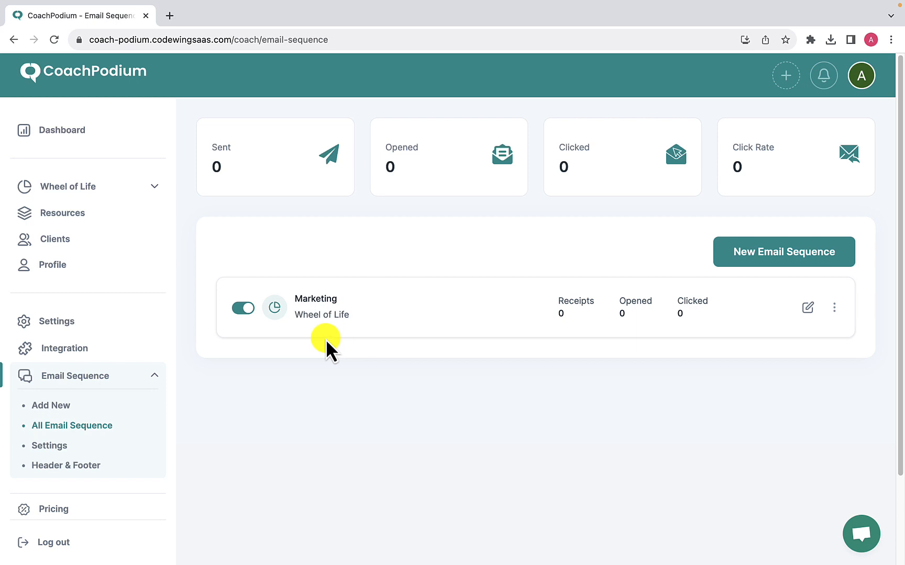
Step: Reopen the Marketing sequence and view the visual preview of its scheduled emails
left_click(808, 309)
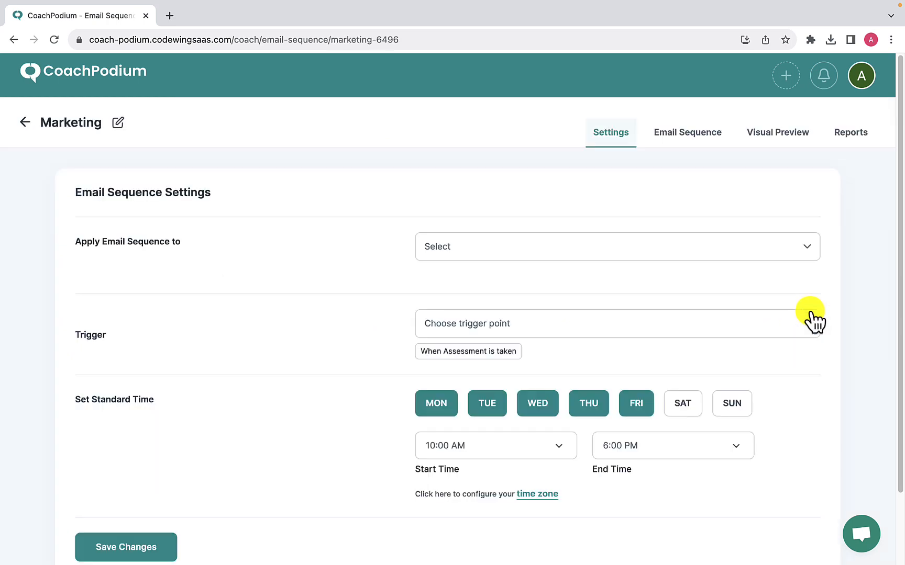
left_click(770, 140)
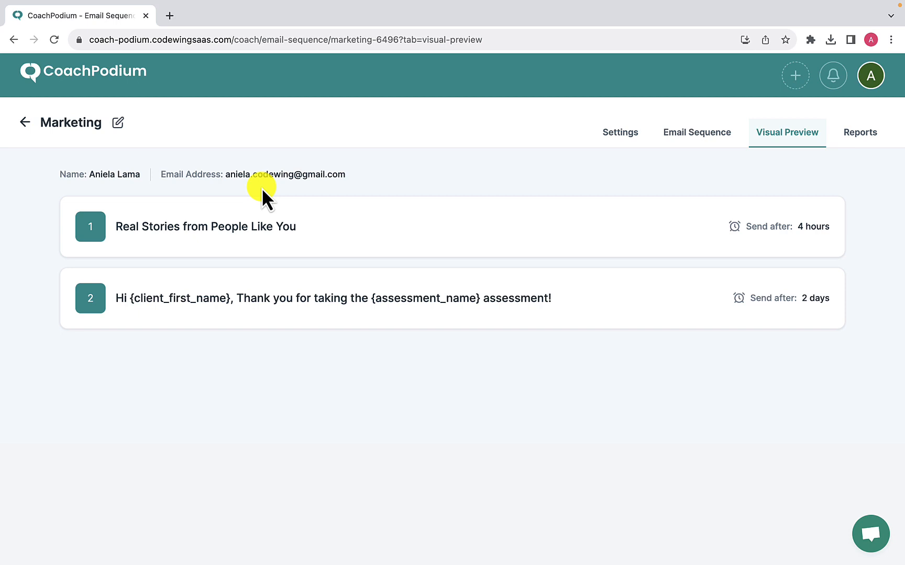
Step: Examine the Marketing sequence's reports: the Sent, Opened, Clicked and Click Rate statistics, the lifetime totals and the prospects
left_click(863, 142)
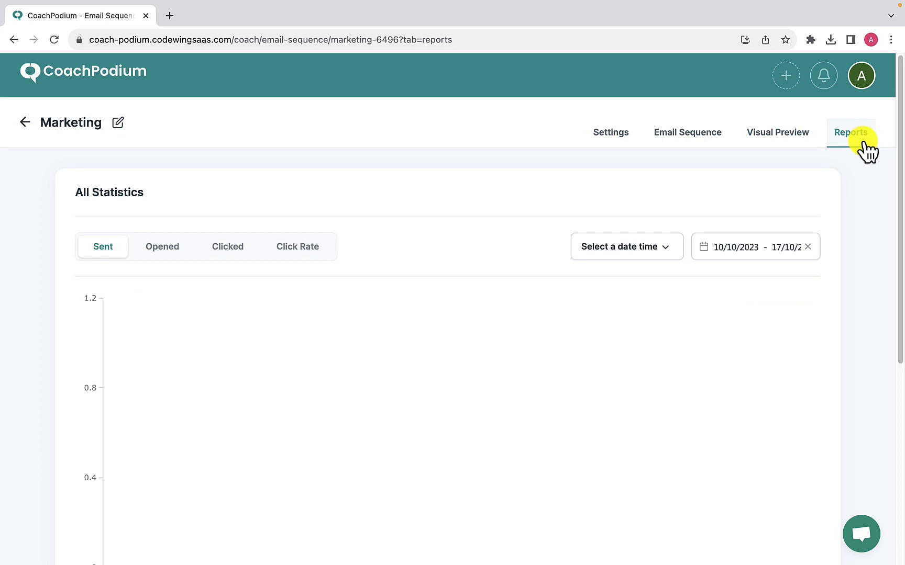
scroll(385, 356, "down", 3)
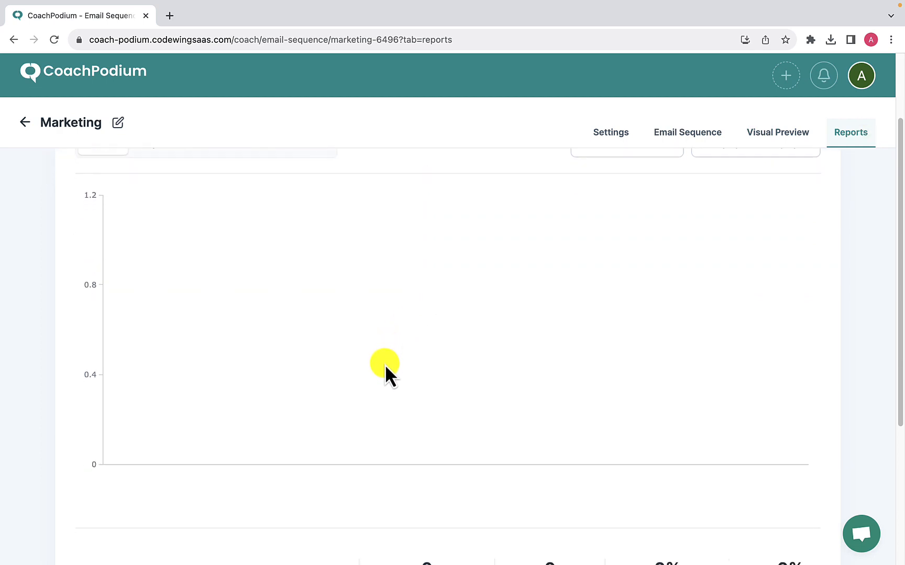
scroll(384, 364, "up", 3)
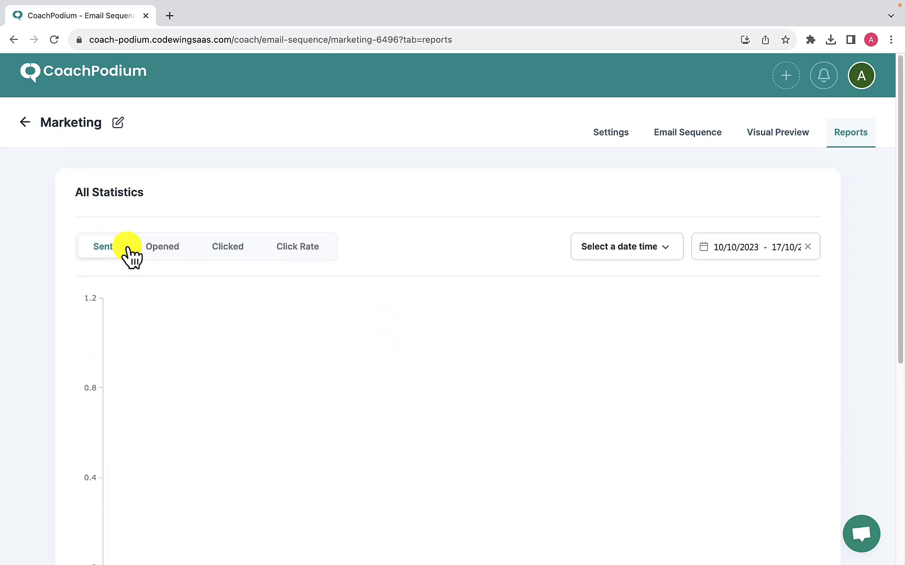
left_click(161, 251)
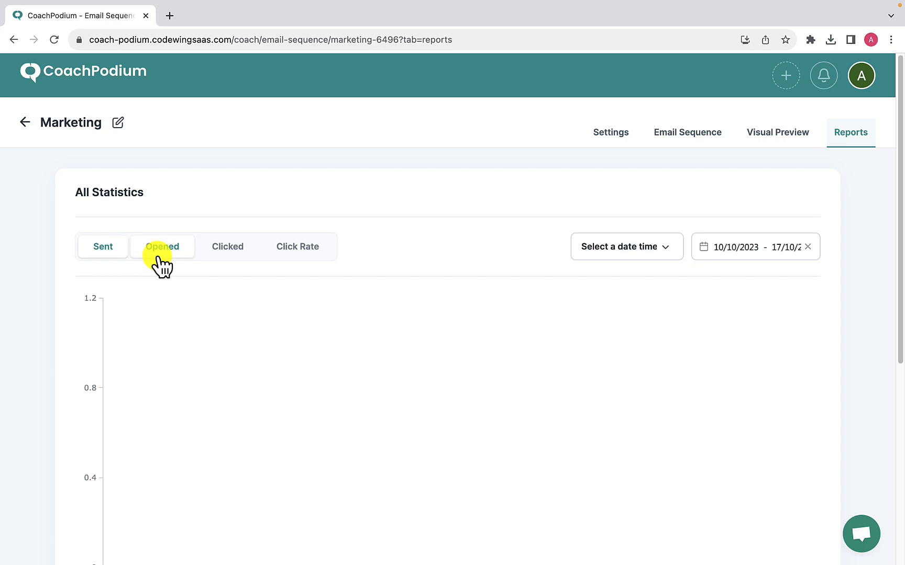
left_click(221, 255)
left_click(296, 256)
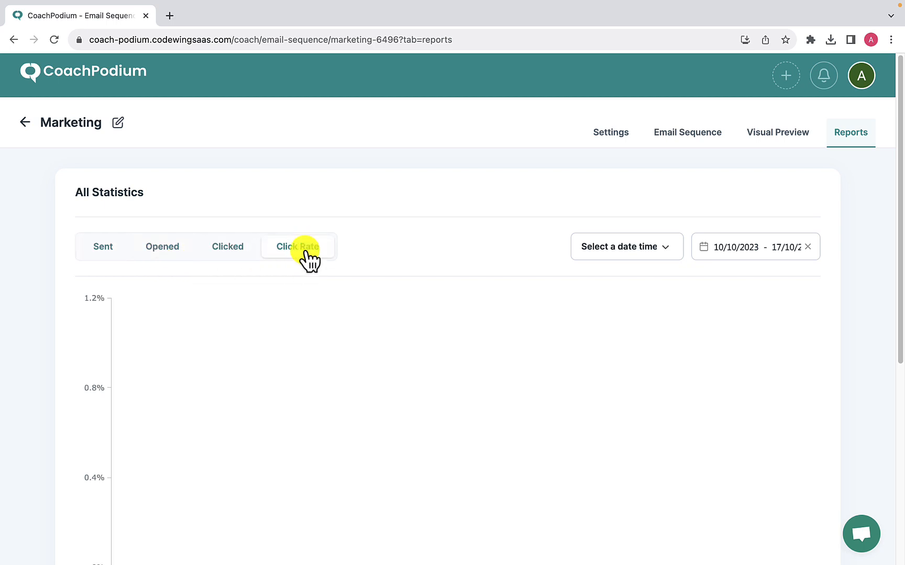
left_click(103, 254)
scroll(159, 365, "down", 6)
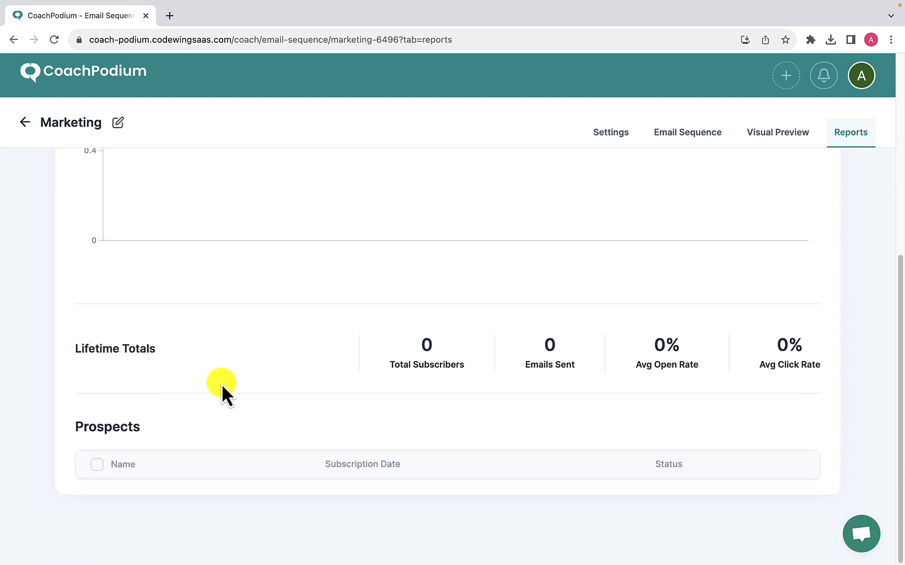
scroll(493, 381, "up", 6)
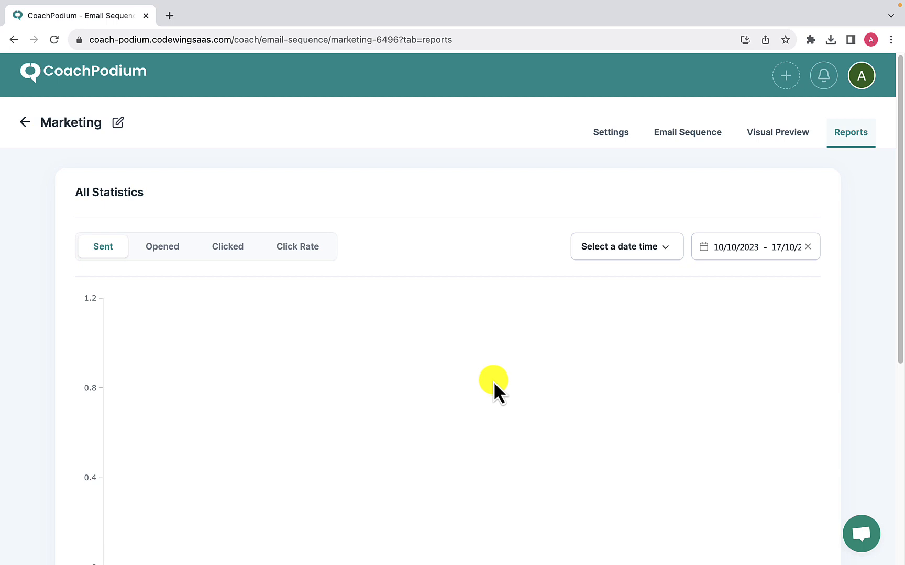
Step: From the email sequence list, open all statistics for the Marketing sequence, review its chart, lifetime totals and prospects, and return to the list
left_click(29, 133)
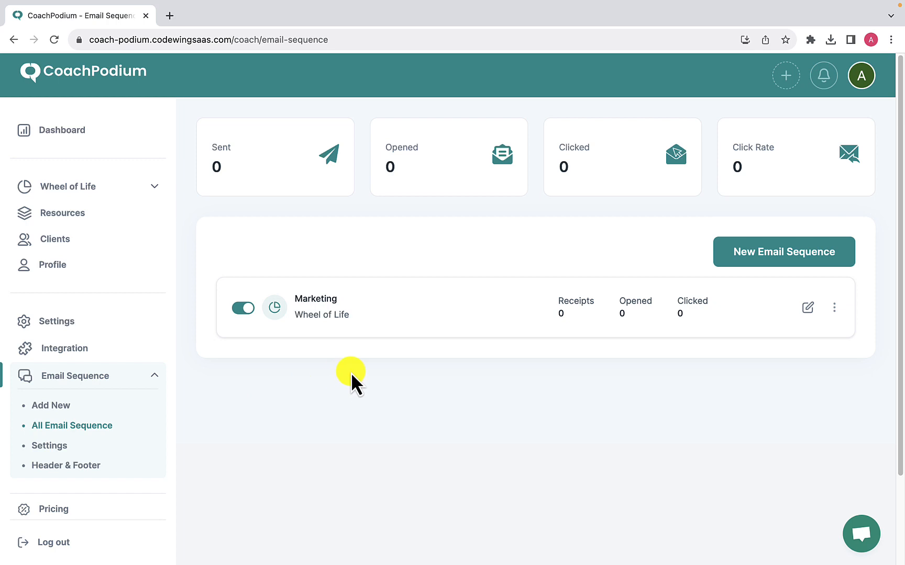
left_click(834, 308)
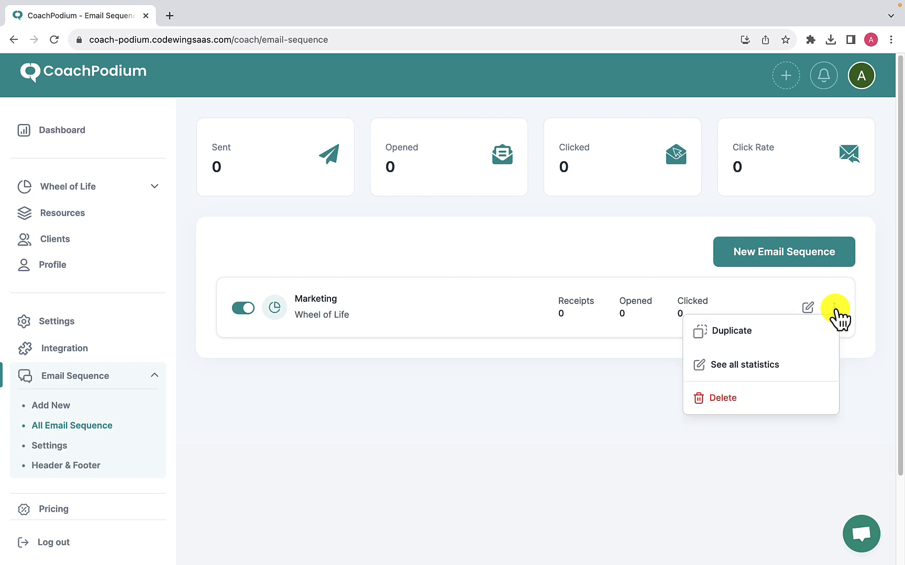
left_click(743, 367)
scroll(558, 364, "down", 1)
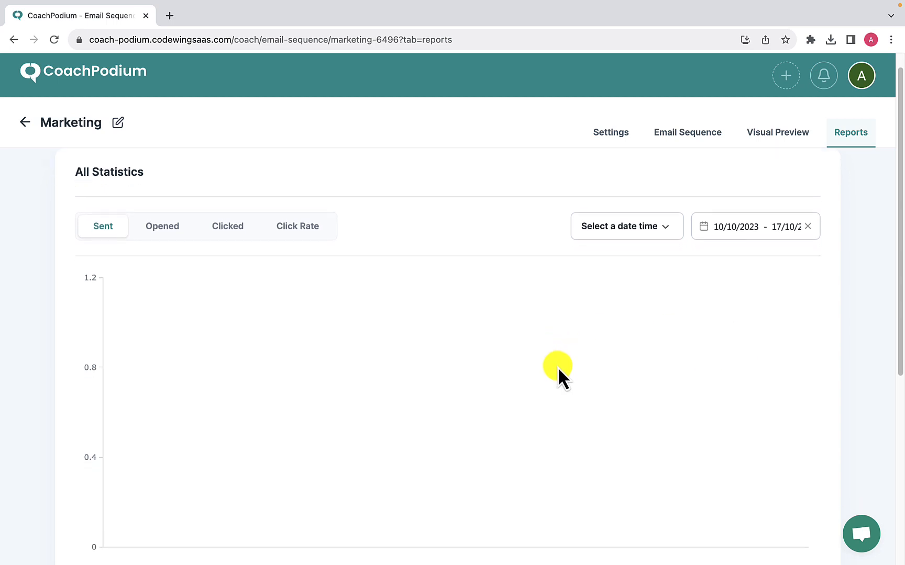
scroll(558, 367, "down", 6)
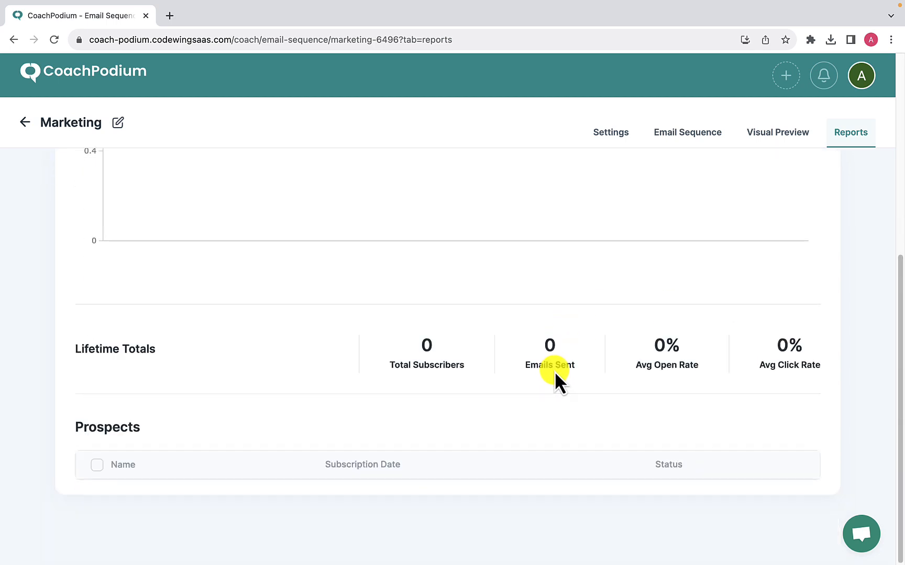
scroll(555, 373, "up", 6)
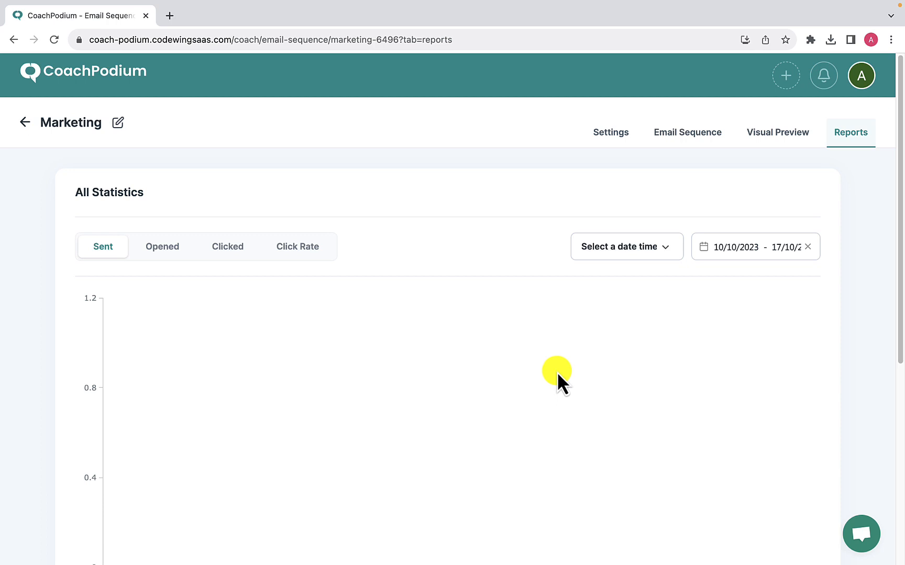
left_click(32, 130)
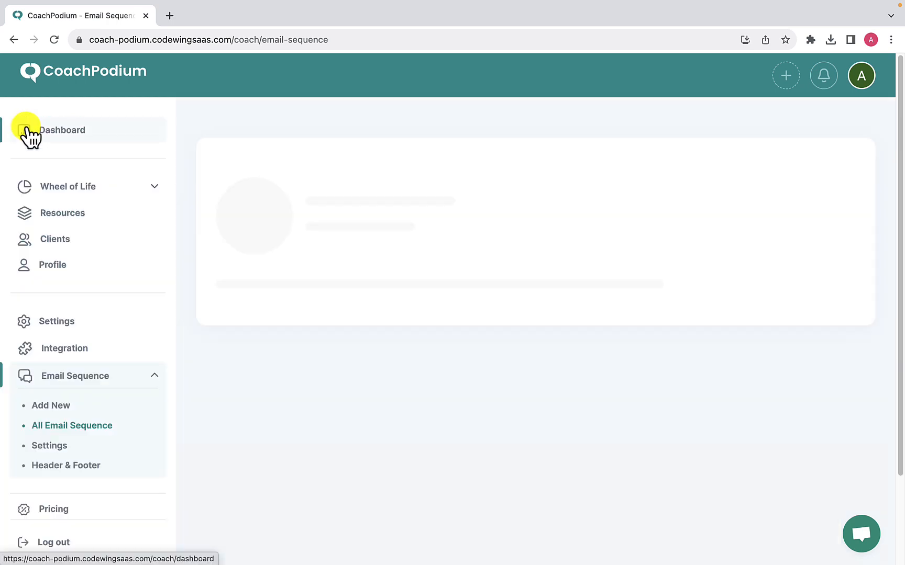